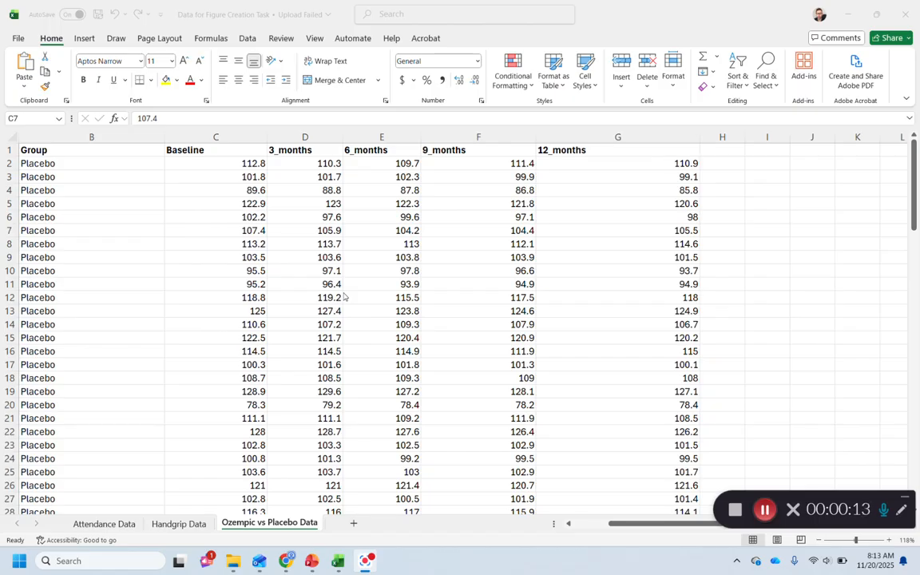
Review the Placebo and Ozempic data blocks, including their group labels and measurement columns
{"action": "left_click_drag", "start_coordinate": [83, 166], "coordinate": [83, 259]}
{"action": "left_click_drag", "start_coordinate": [236, 165], "coordinate": [596, 186]}
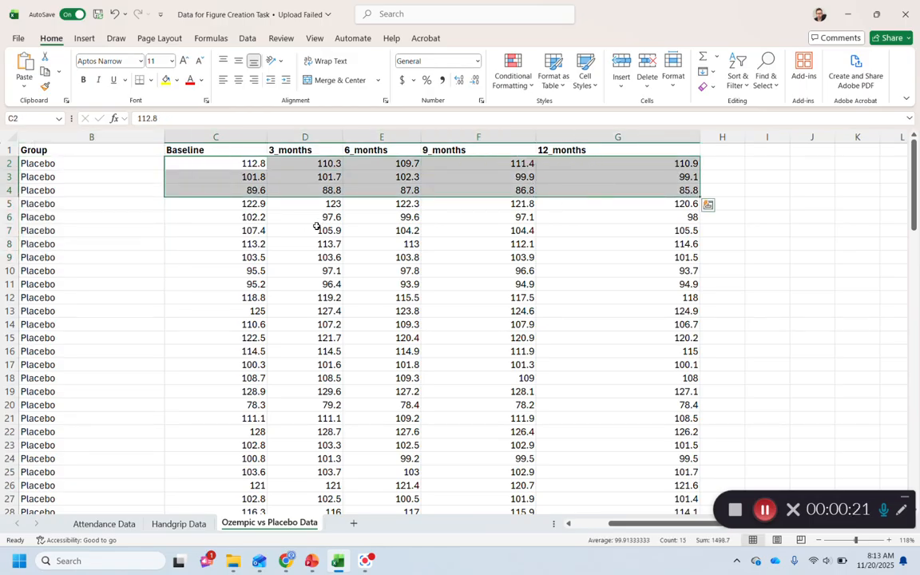
{"action": "left_click", "coordinate": [84, 176]}
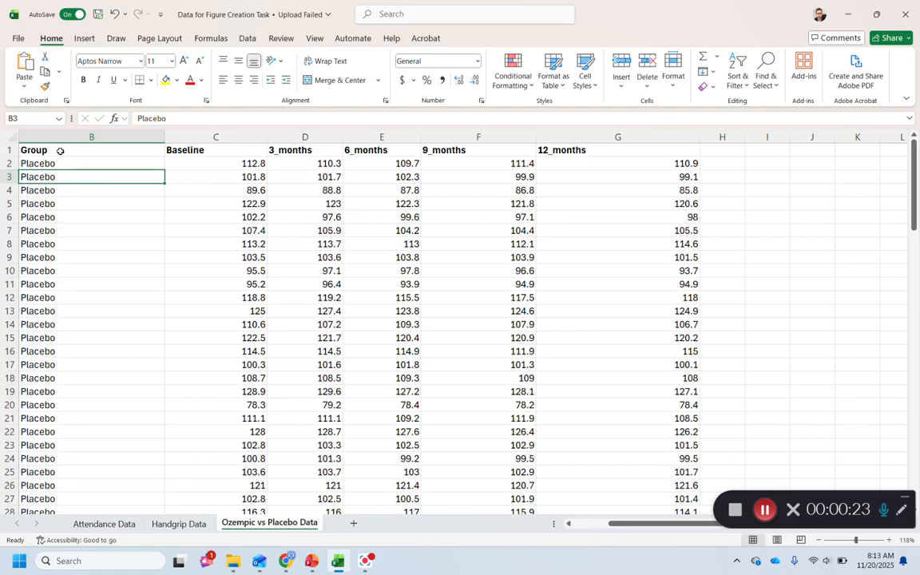
{"action": "left_click", "coordinate": [60, 150]}
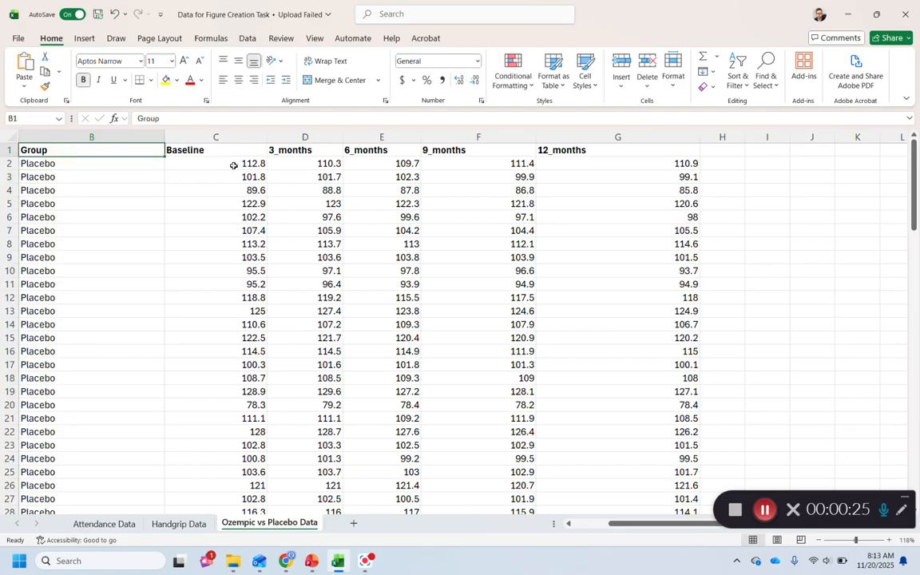
{"action": "left_click", "coordinate": [56, 163]}
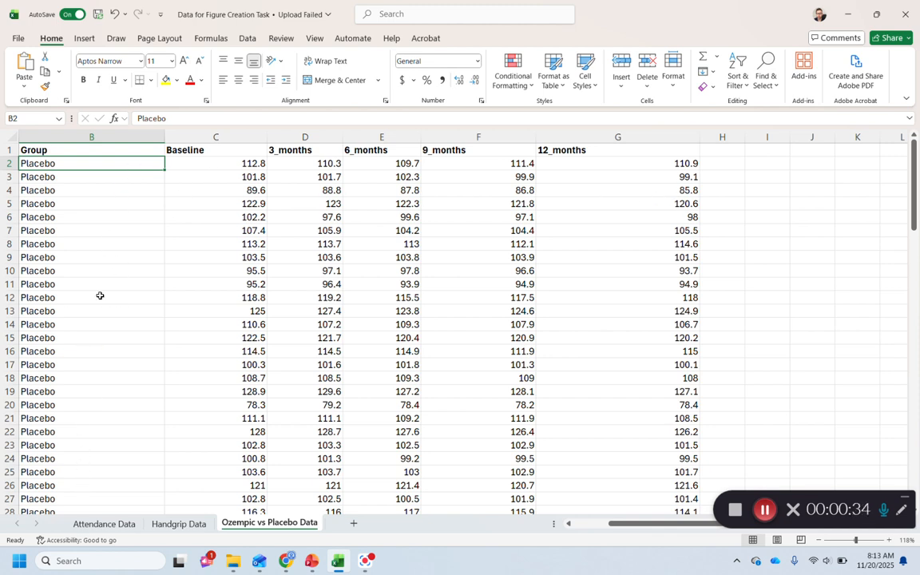
{"action": "scroll", "coordinate": [100, 295], "scroll_direction": "down", "scroll_amount": 18}
{"action": "scroll", "coordinate": [87, 306], "scroll_direction": "down", "scroll_amount": 2}
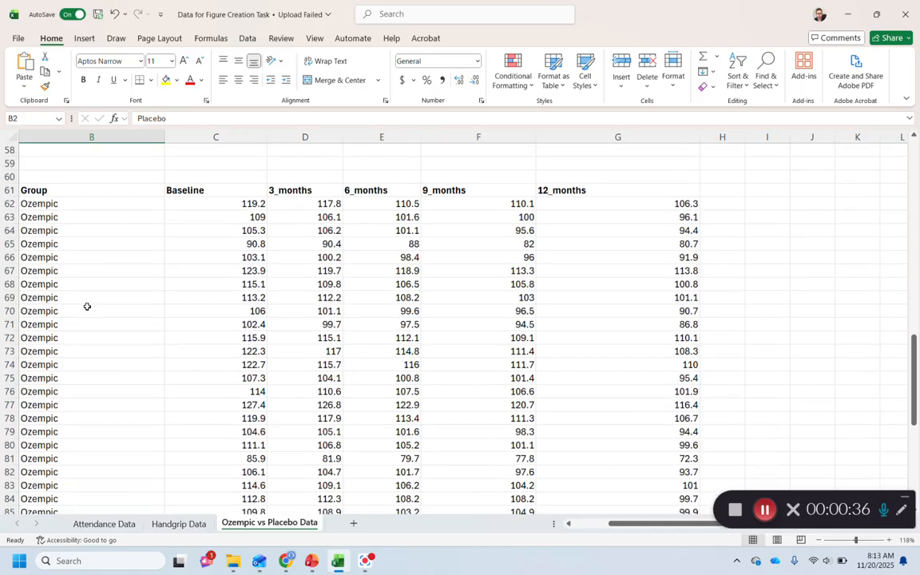
{"action": "scroll", "coordinate": [82, 302], "scroll_direction": "up", "scroll_amount": 1}
{"action": "left_click_drag", "start_coordinate": [915, 360], "coordinate": [915, 159]}
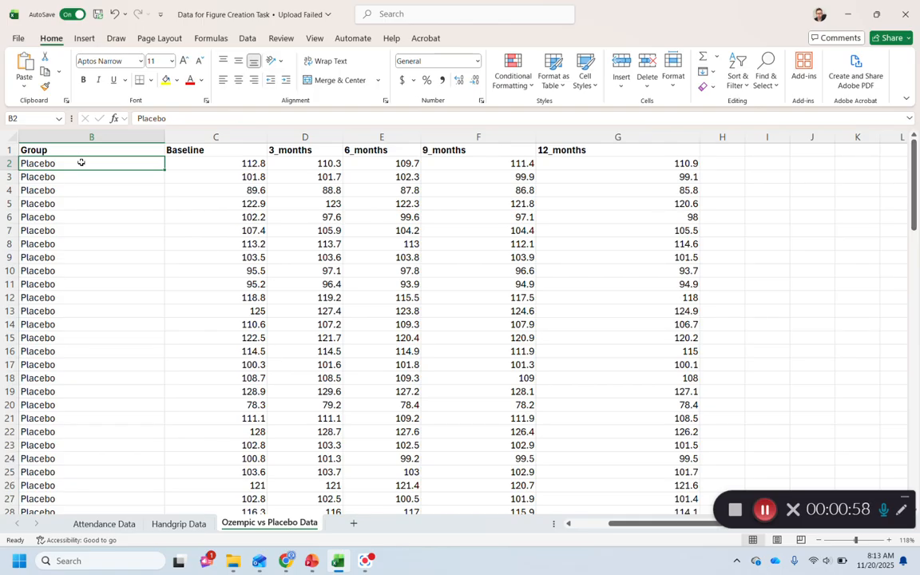
Examine the placebo group's participant IDs and the first participant's values from baseline through 12 months
{"action": "left_click_drag", "start_coordinate": [81, 162], "coordinate": [75, 255]}
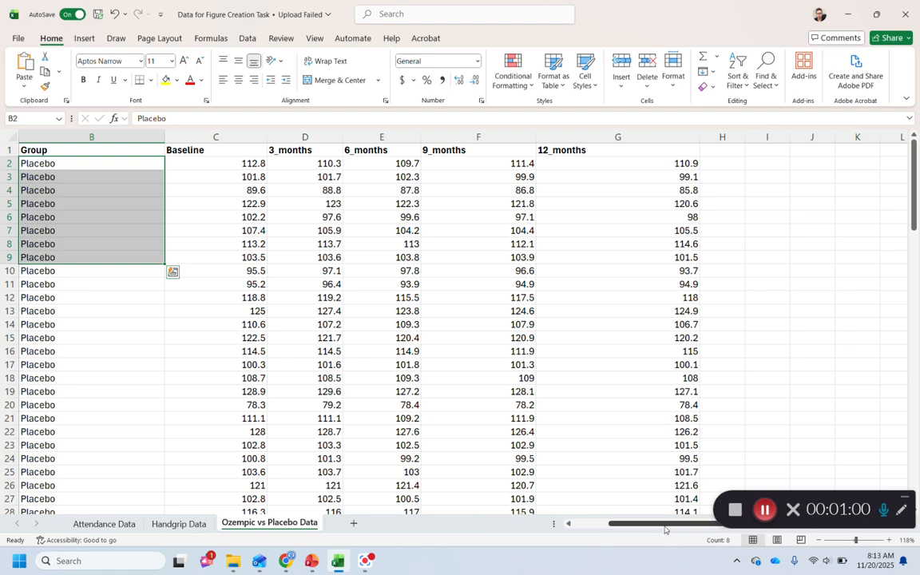
{"action": "scroll", "coordinate": [213, 378], "scroll_direction": "left", "scroll_amount": 1}
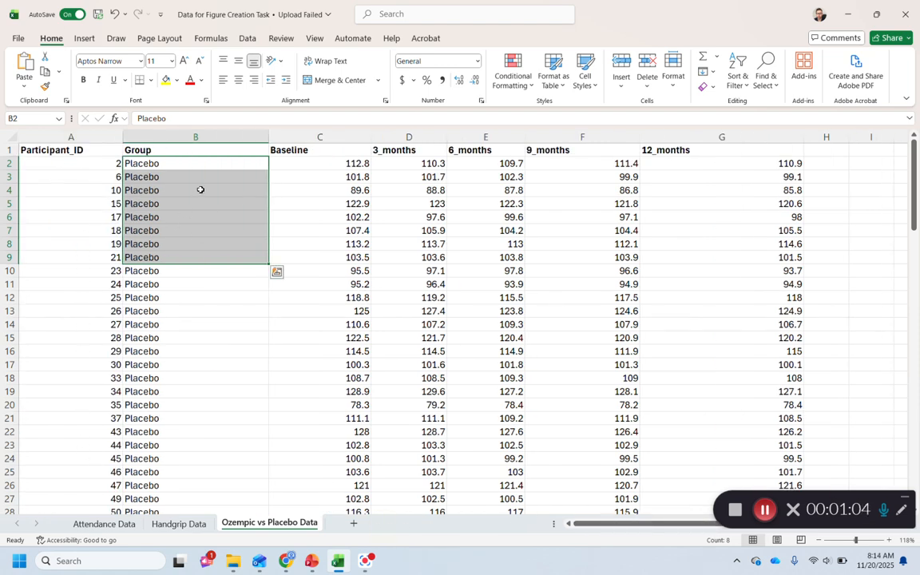
{"action": "left_click", "coordinate": [343, 164]}
{"action": "left_click", "coordinate": [421, 163]}
{"action": "left_click", "coordinate": [509, 163]}
{"action": "left_click", "coordinate": [603, 163]}
{"action": "left_click", "coordinate": [718, 166]}
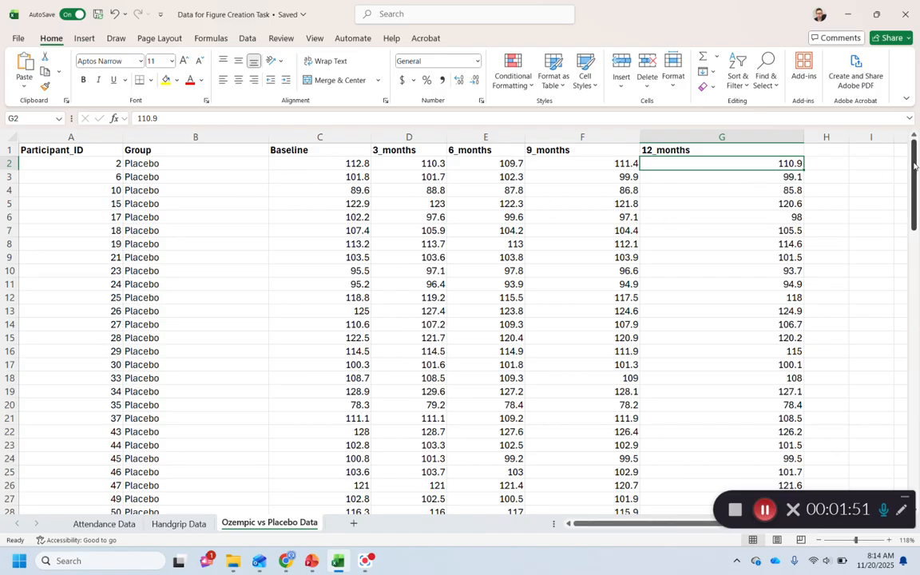
Add the row labels Mean and SD in B58 and B59, directly below the placebo data
{"action": "left_click_drag", "start_coordinate": [915, 165], "coordinate": [914, 158]}
{"action": "left_click_drag", "start_coordinate": [914, 154], "coordinate": [889, 297]}
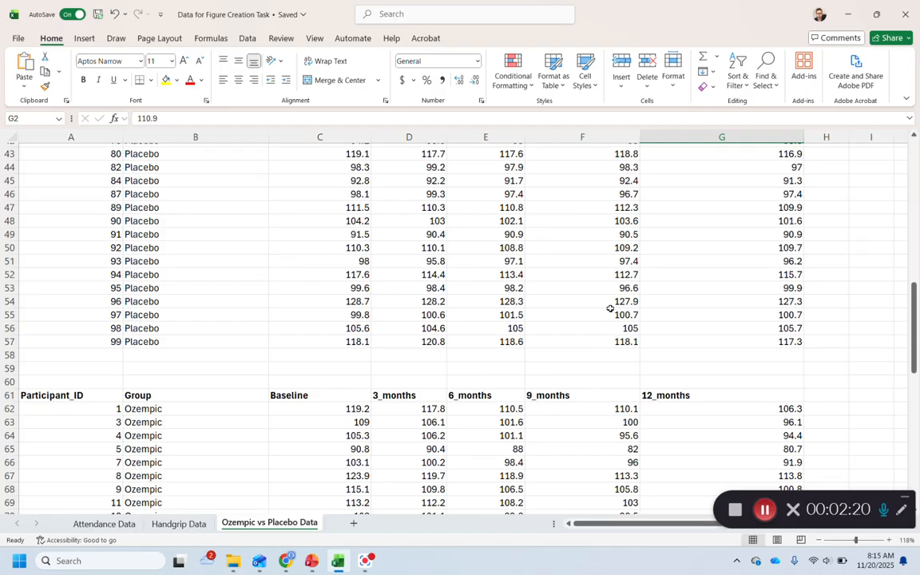
{"action": "left_click", "coordinate": [230, 360]}
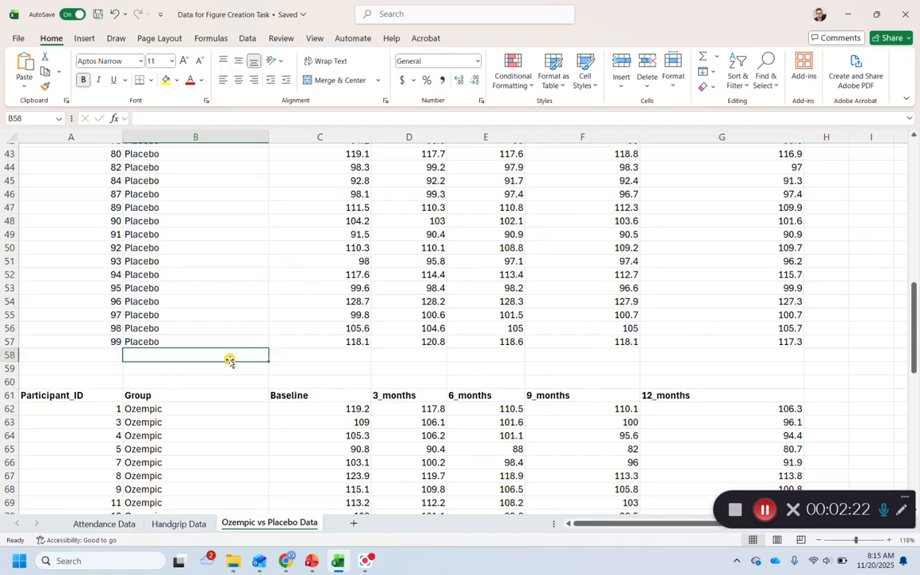
{"action": "type", "text": "Mean"}
{"action": "key", "text": "Return"}
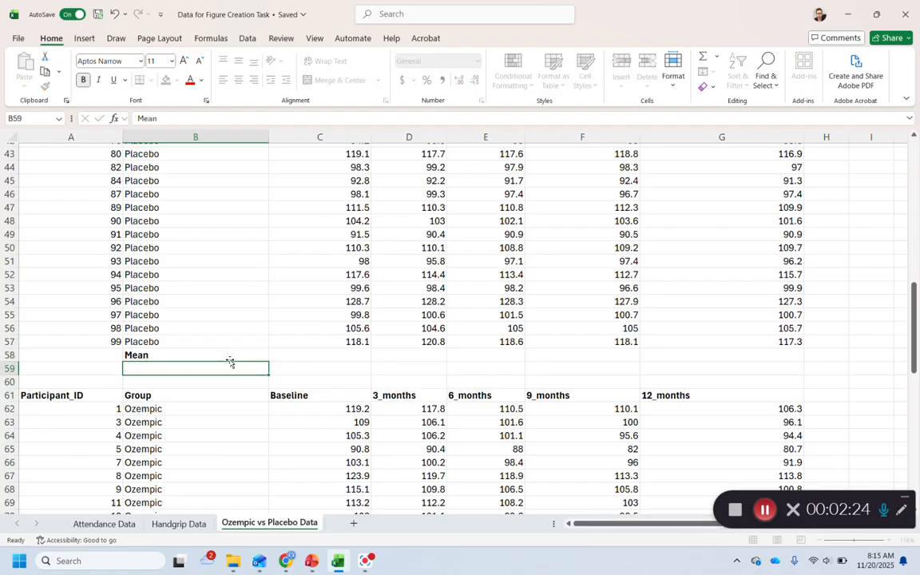
{"action": "type", "text": "SD"}
{"action": "key", "text": "Return"}
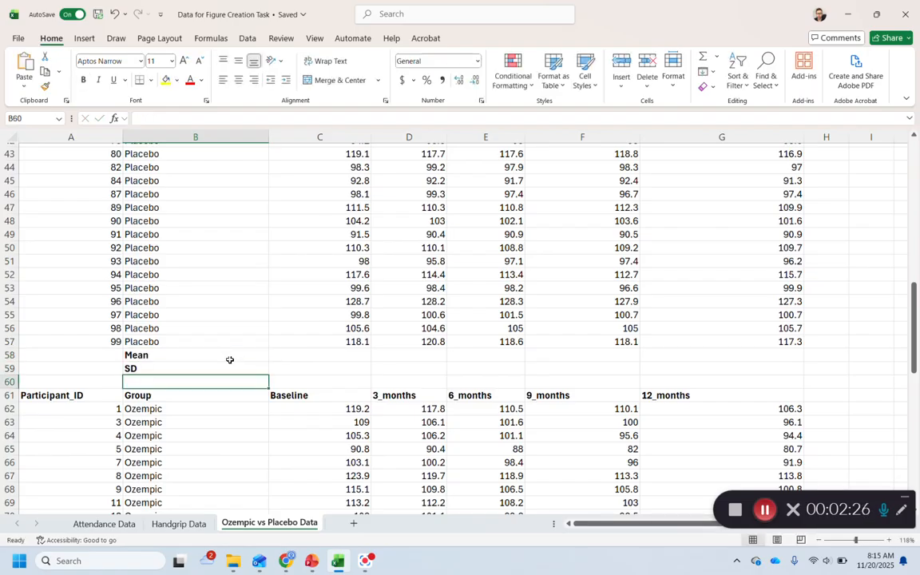
{"action": "left_click", "coordinate": [205, 360]}
{"action": "left_click_drag", "start_coordinate": [204, 360], "coordinate": [199, 368]}
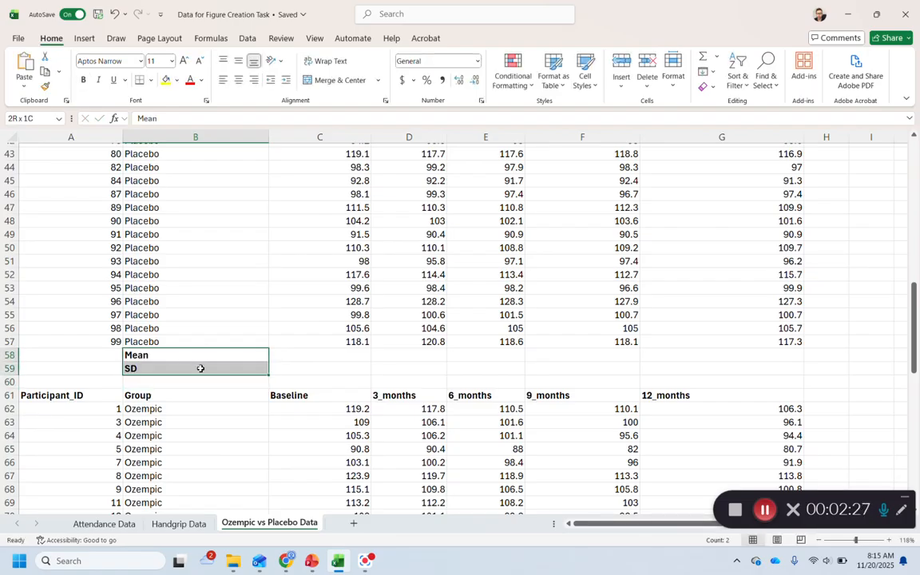
Calculate the placebo group's baseline mean in C58 with the AVERAGE function over C2:C57
{"action": "left_click", "coordinate": [294, 355]}
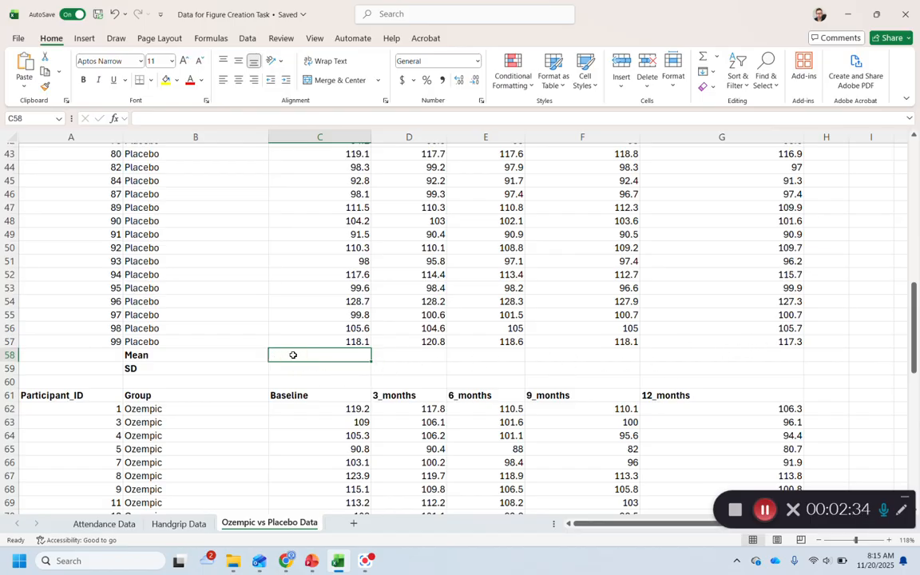
{"action": "type", "text": "="}
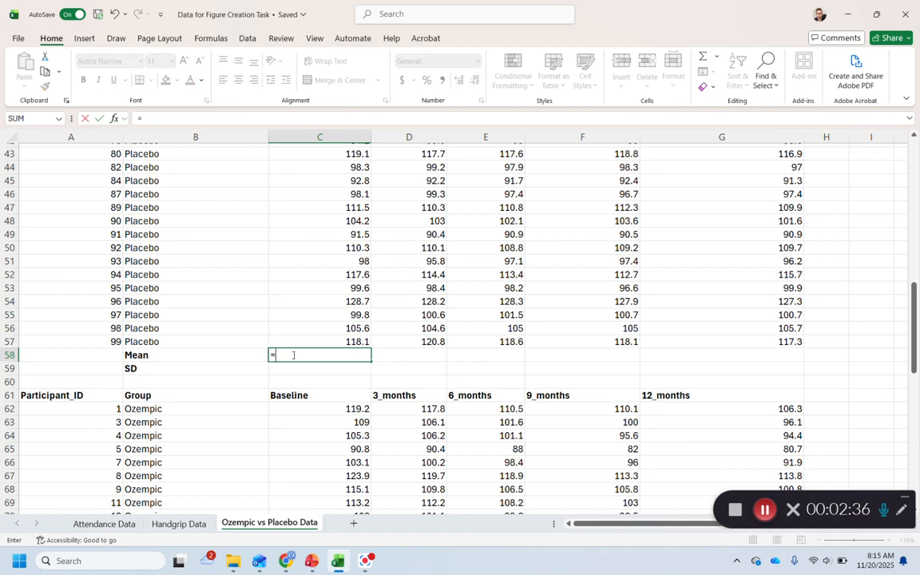
{"action": "type", "text": "aver"}
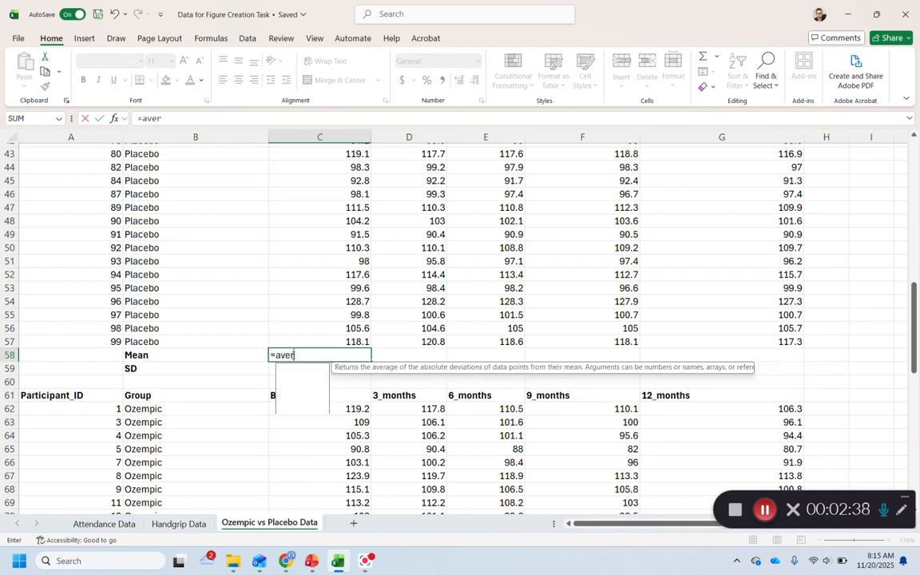
{"action": "type", "text": "age"}
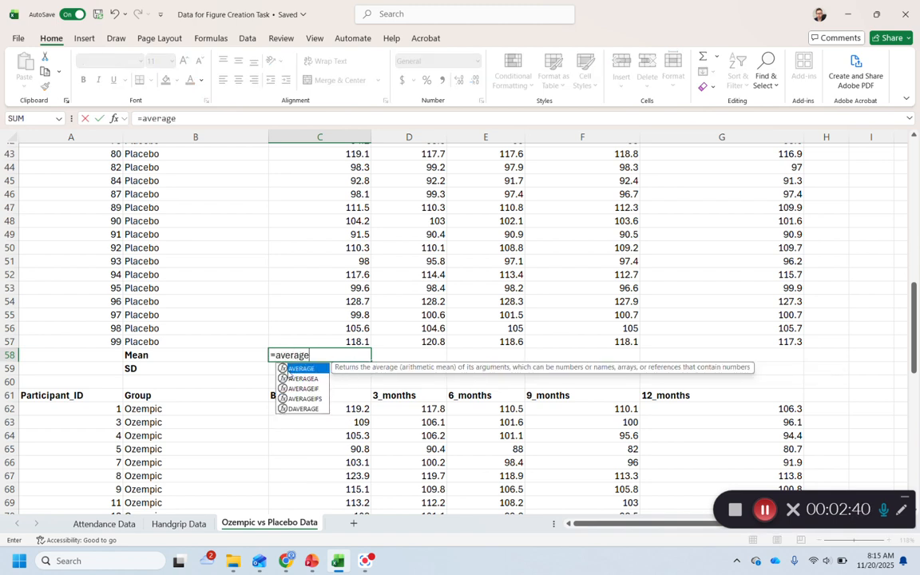
{"action": "double_click", "coordinate": [293, 370]}
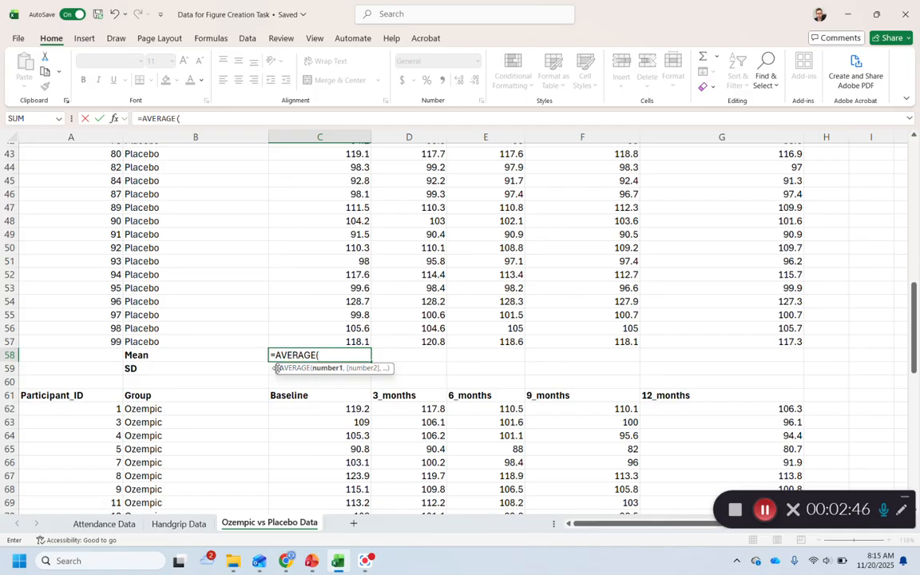
{"action": "left_click", "coordinate": [336, 341]}
{"action": "left_click_drag", "start_coordinate": [335, 341], "coordinate": [336, 164]}
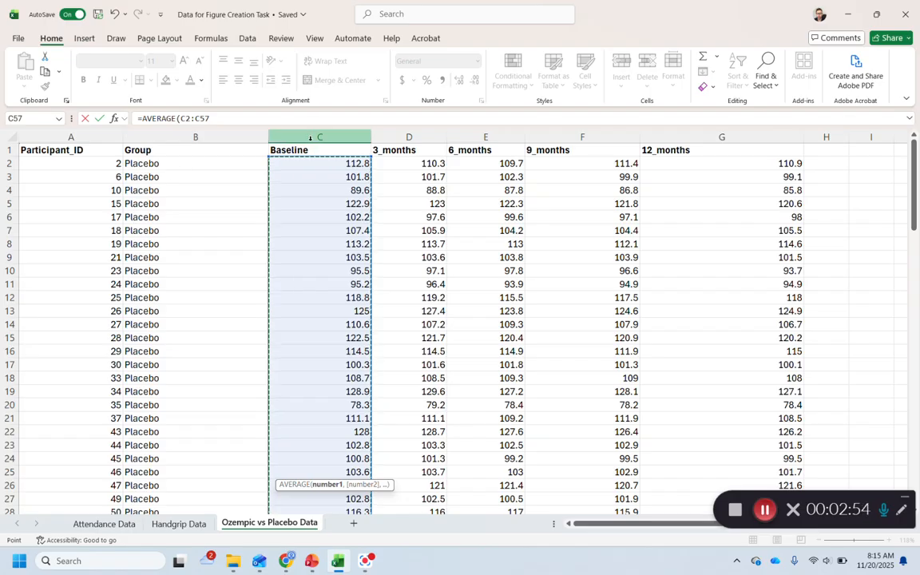
{"action": "scroll", "coordinate": [339, 188], "scroll_direction": "down", "scroll_amount": 13}
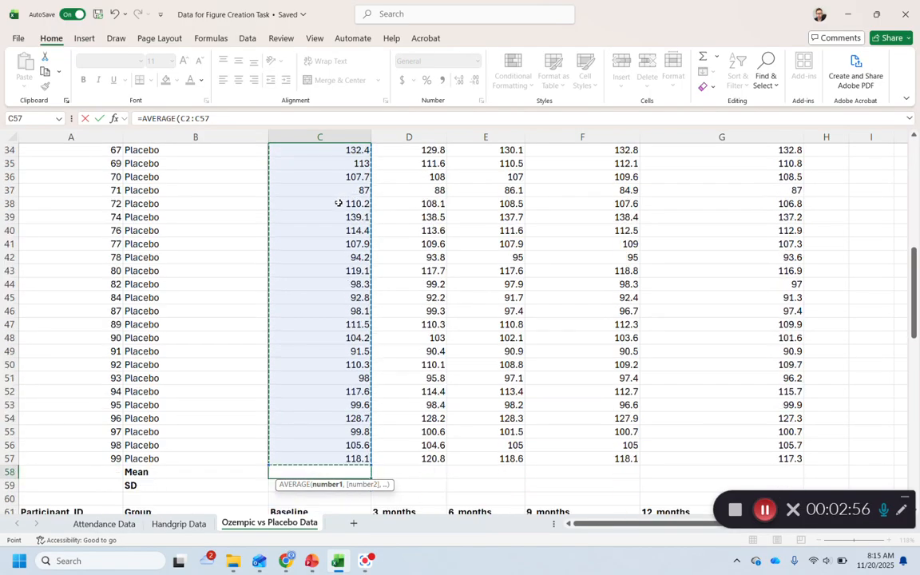
{"action": "scroll", "coordinate": [319, 333], "scroll_direction": "up", "scroll_amount": 3}
{"action": "scroll", "coordinate": [316, 359], "scroll_direction": "down", "scroll_amount": 2}
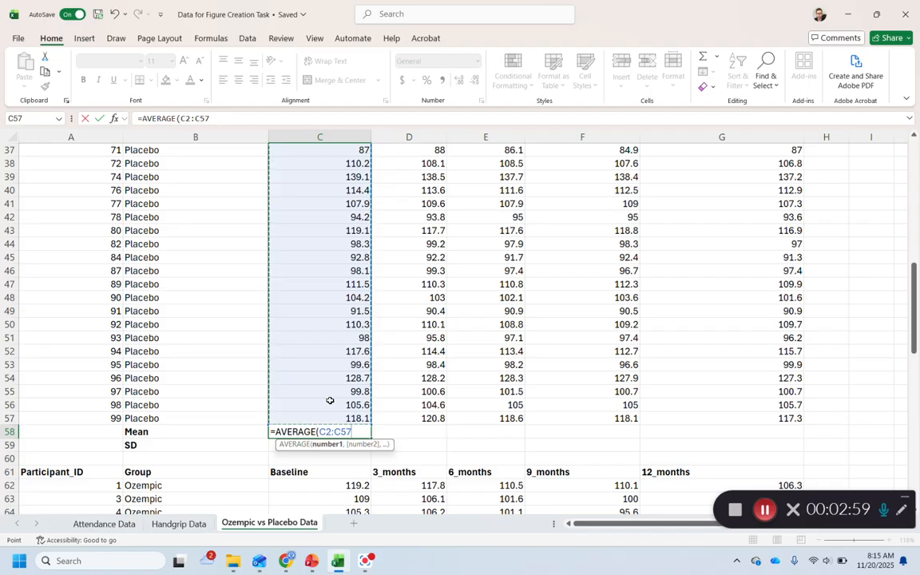
{"action": "key", "text": "Return"}
Calculate the placebo group's baseline standard deviation in C59 with the STDEV function over C2:C57
{"action": "left_click", "coordinate": [329, 431]}
{"action": "left_click", "coordinate": [328, 444]}
{"action": "key", "text": "super"}
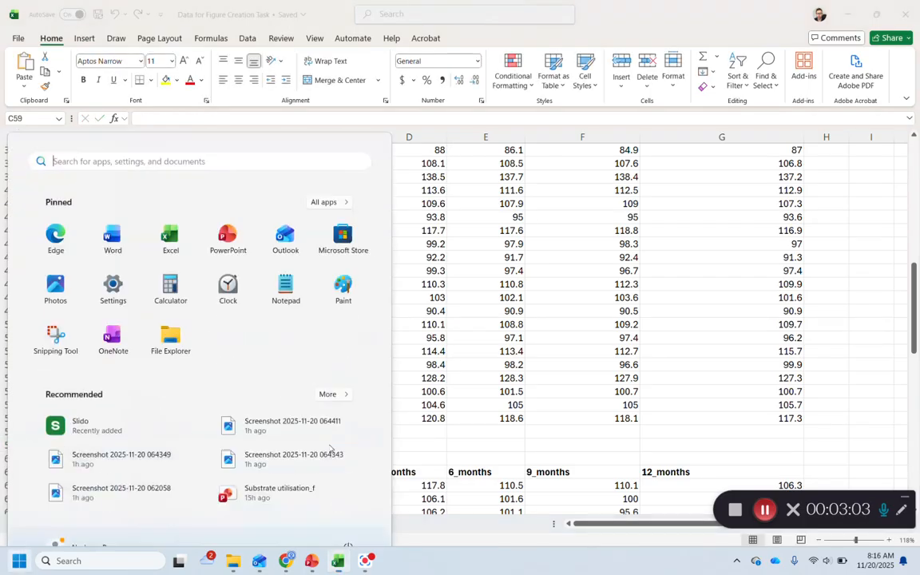
{"action": "key", "text": "super"}
{"action": "scroll", "coordinate": [340, 463], "scroll_direction": "up", "scroll_amount": 2, "text": "ctrl"}
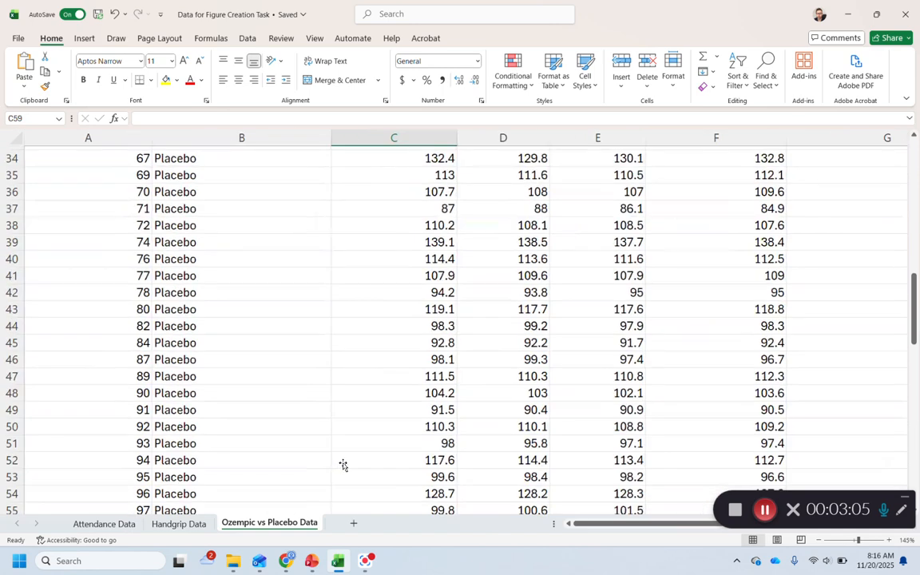
{"action": "scroll", "coordinate": [386, 464], "scroll_direction": "down", "scroll_amount": 6}
{"action": "scroll", "coordinate": [389, 379], "scroll_direction": "up", "scroll_amount": 1}
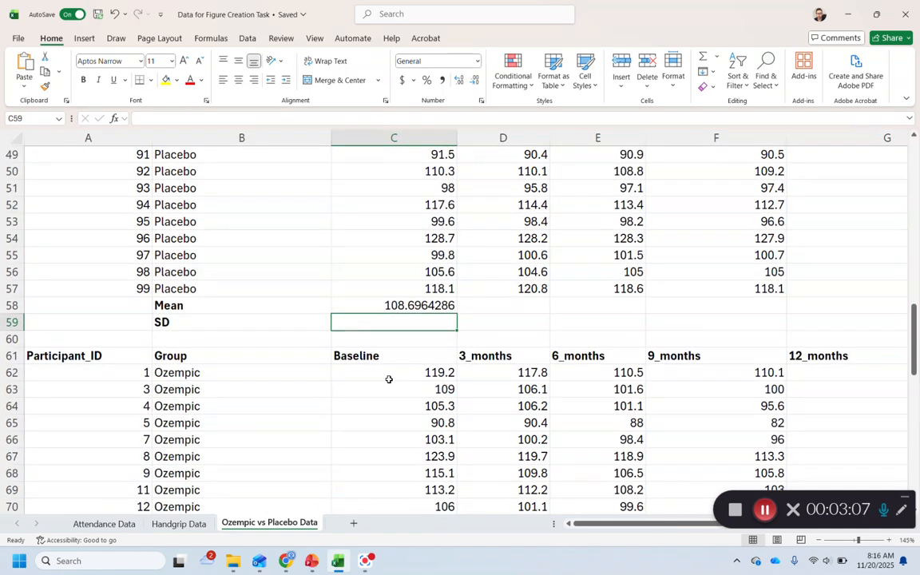
{"action": "type", "text": "=st"}
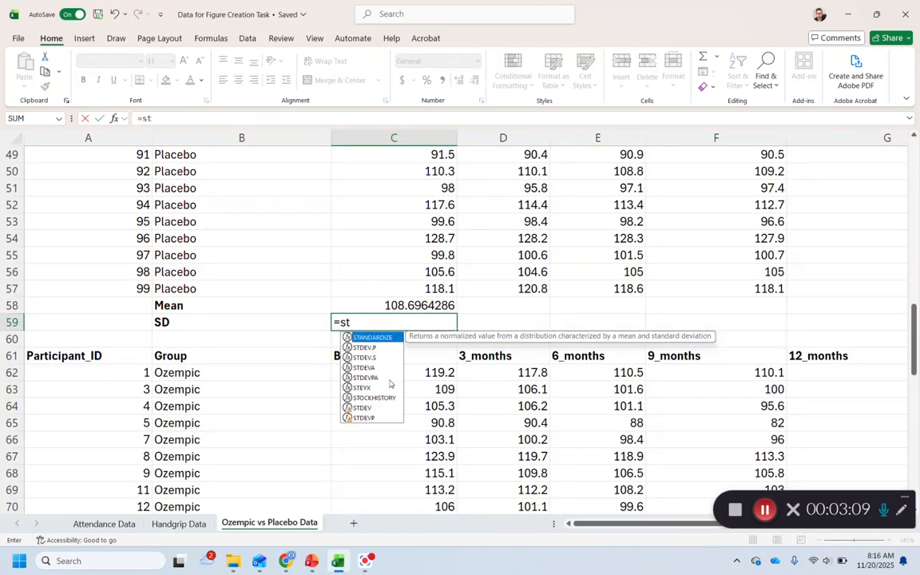
{"action": "type", "text": "dev"}
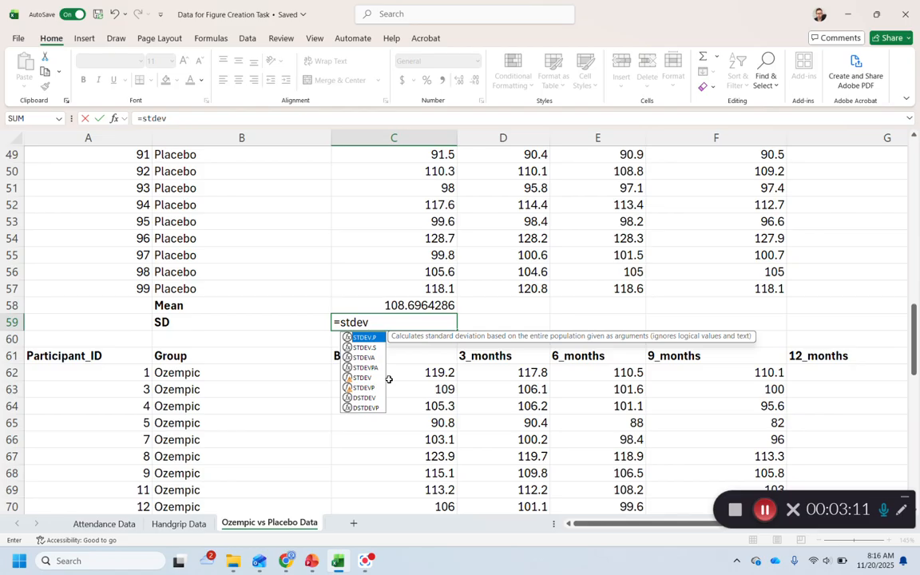
{"action": "type", "text": "("}
{"action": "left_click_drag", "start_coordinate": [393, 290], "coordinate": [371, 188]}
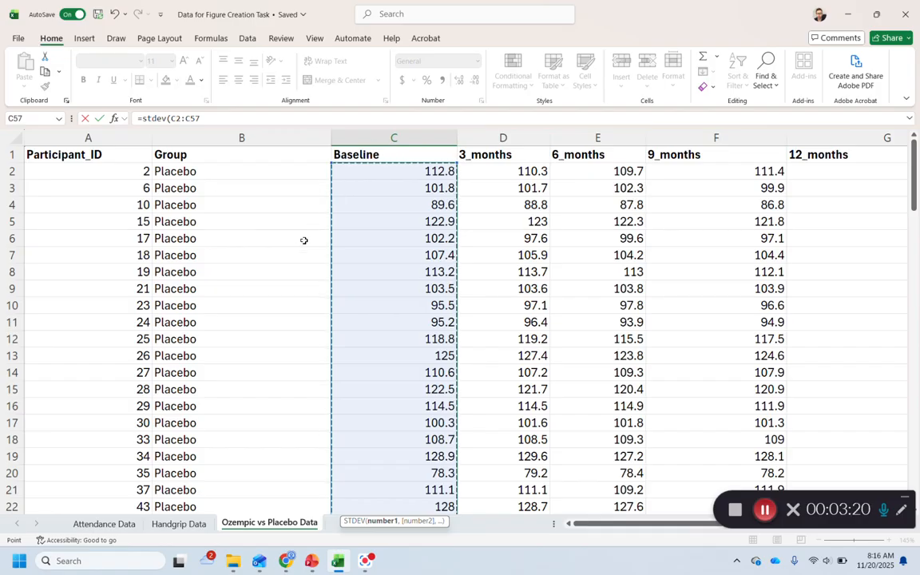
{"action": "scroll", "coordinate": [380, 277], "scroll_direction": "down", "scroll_amount": 15}
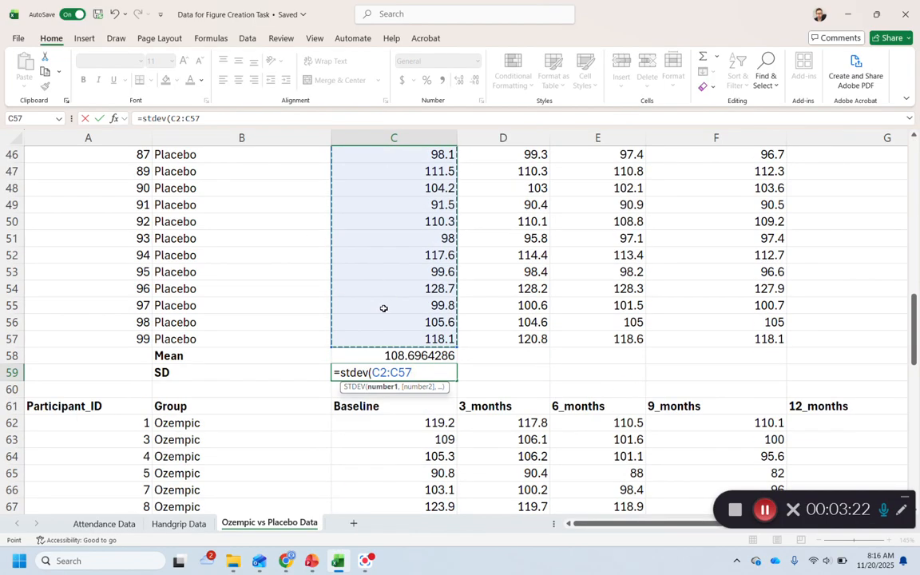
{"action": "key", "text": "Return"}
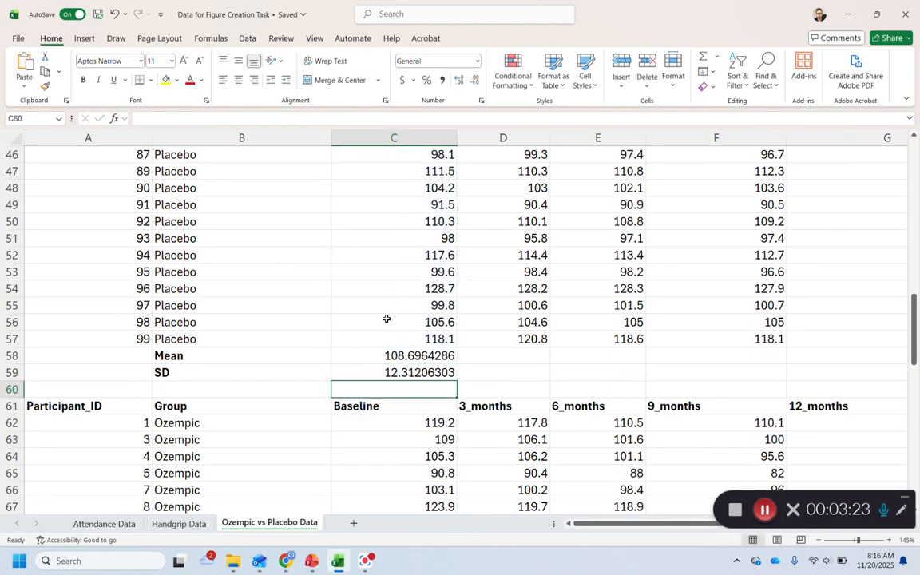
Fill the baseline mean and SD formulas from C58:C59 across the 3-, 6-, 9- and 12-month columns through column G
{"action": "left_click", "coordinate": [370, 356]}
{"action": "left_click", "coordinate": [376, 371]}
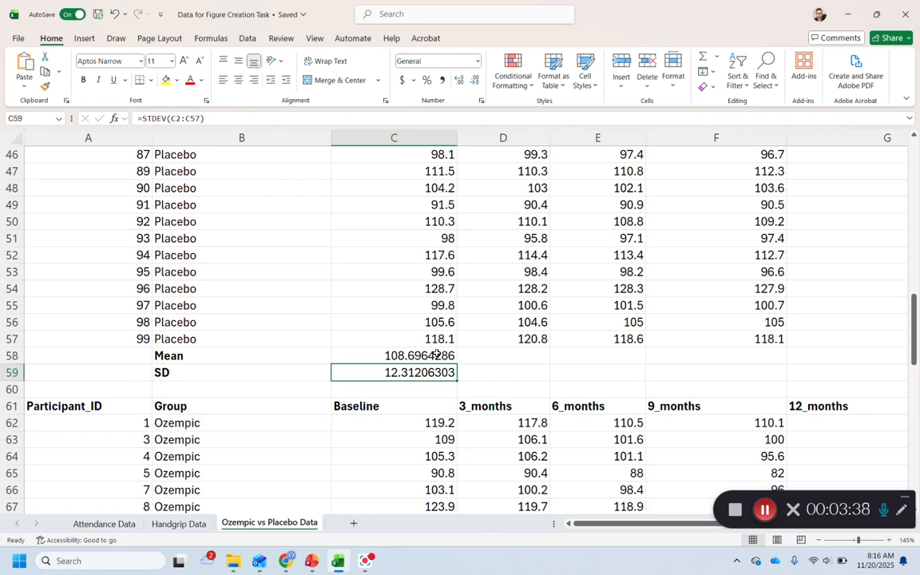
{"action": "left_click", "coordinate": [439, 354]}
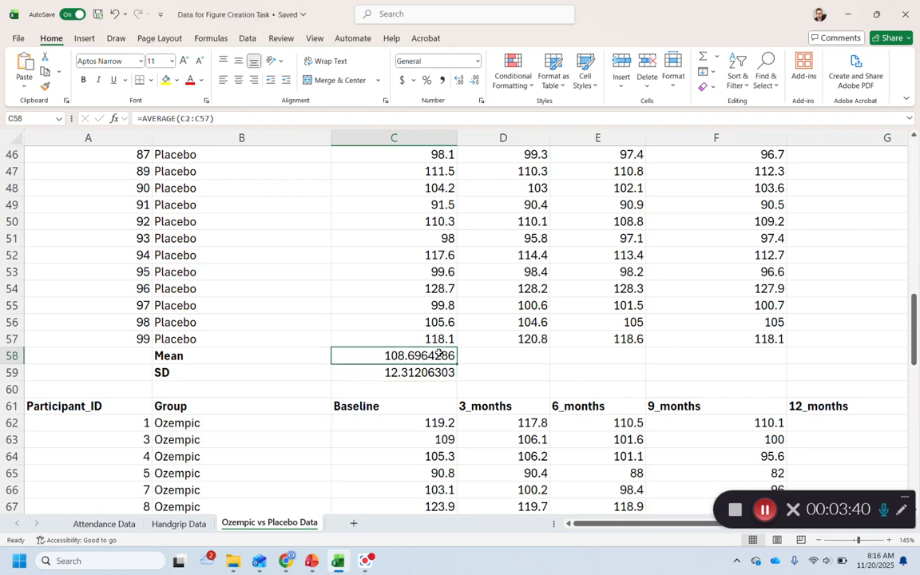
{"action": "left_click_drag", "start_coordinate": [437, 355], "coordinate": [437, 370]}
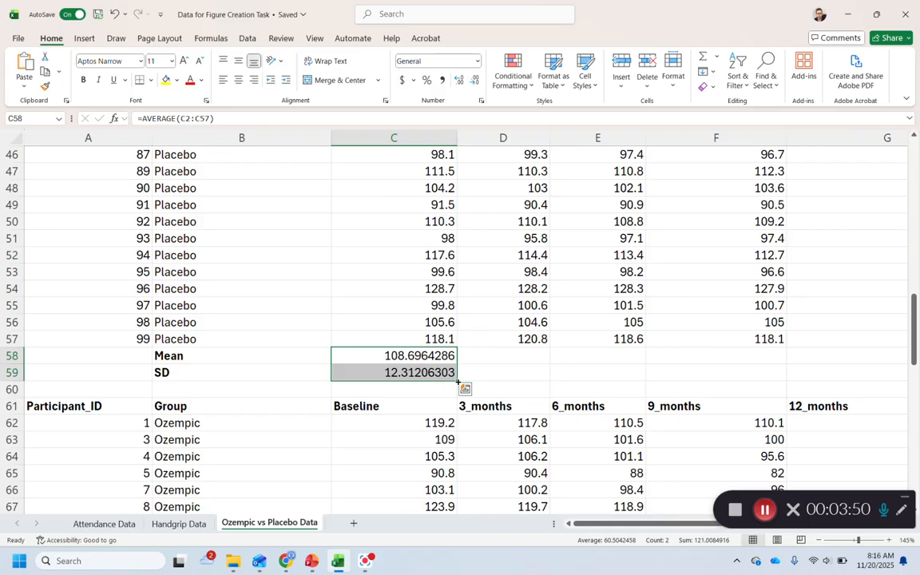
{"action": "left_click_drag", "start_coordinate": [458, 382], "coordinate": [738, 373]}
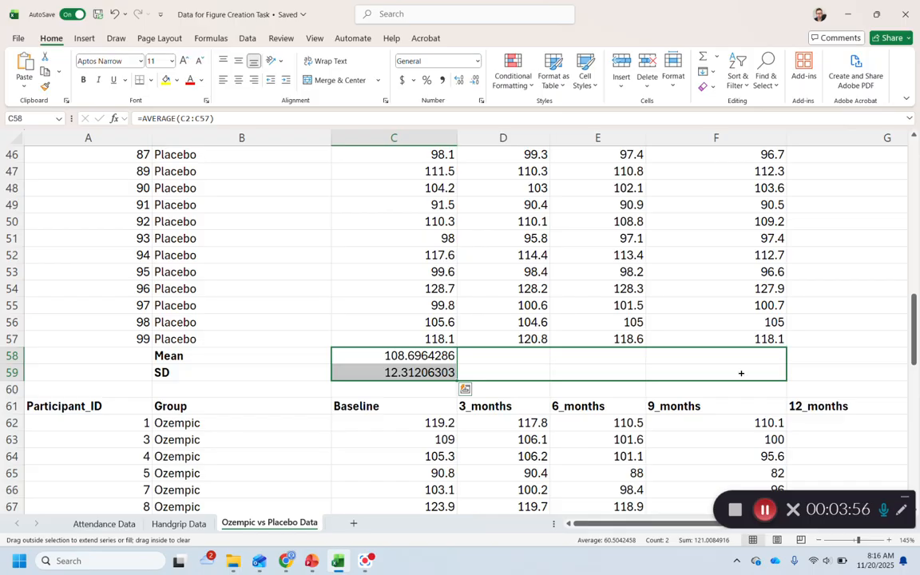
{"action": "left_click_drag", "start_coordinate": [816, 371], "coordinate": [890, 381]}
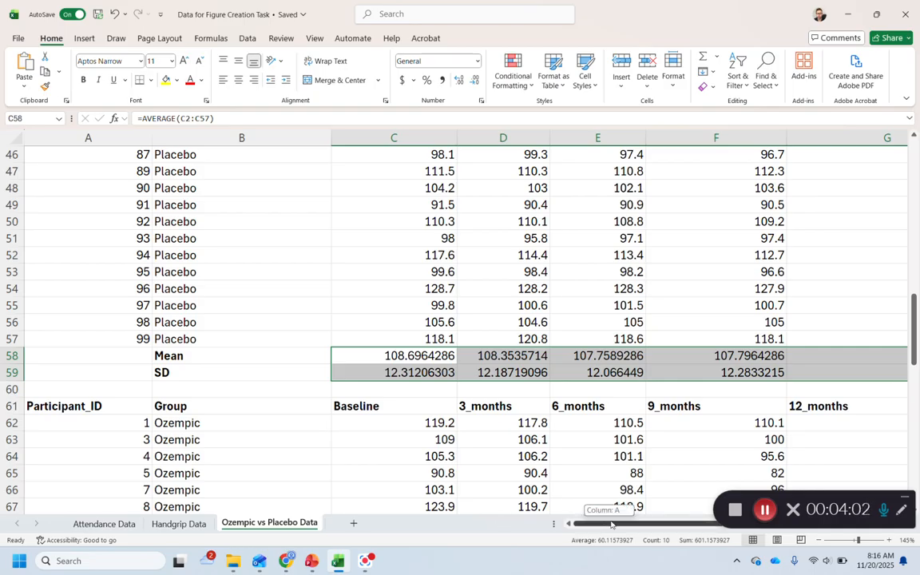
Check which cell range the placebo group's 3-month mean formula in D58 covers
{"action": "scroll", "coordinate": [223, 349], "scroll_direction": "right", "scroll_amount": 3}
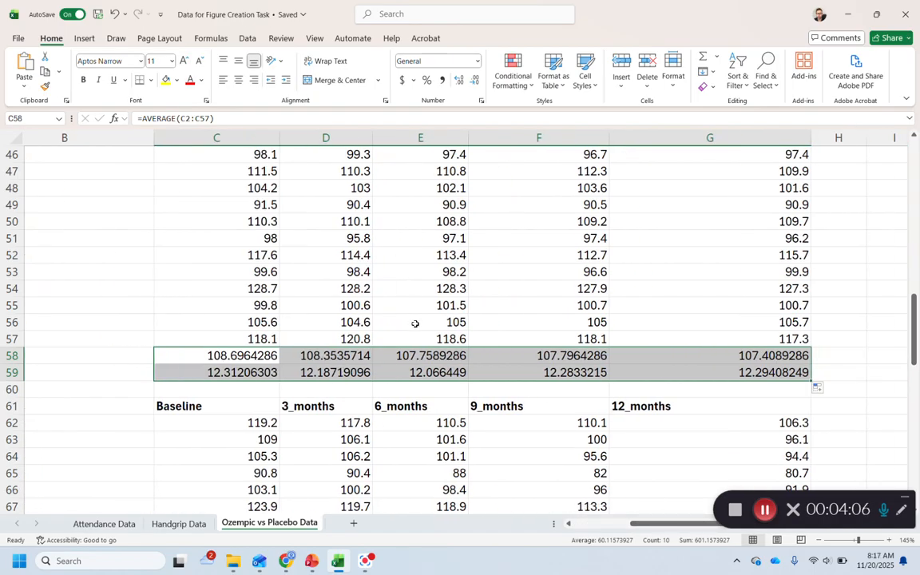
{"action": "double_click", "coordinate": [323, 357]}
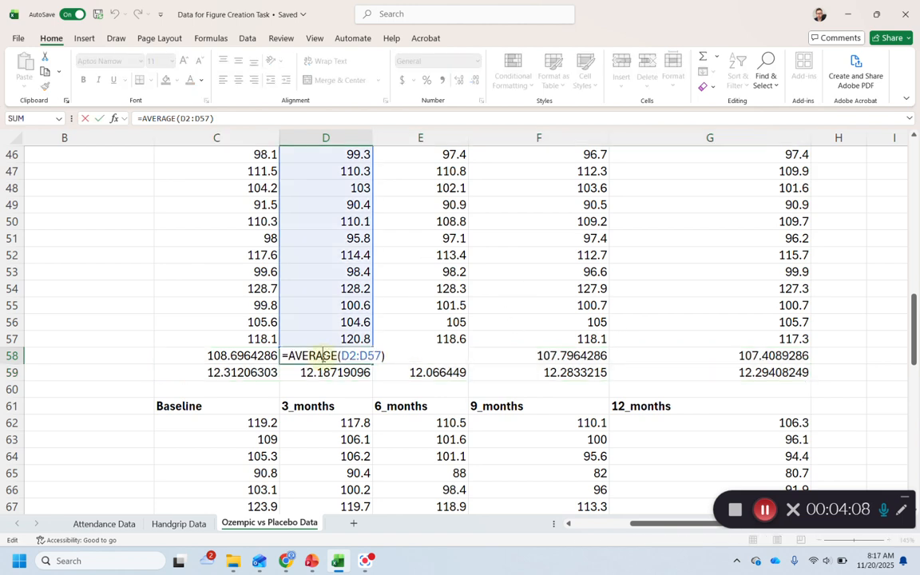
{"action": "scroll", "coordinate": [322, 351], "scroll_direction": "up", "scroll_amount": 9}
{"action": "scroll", "coordinate": [322, 349], "scroll_direction": "up", "scroll_amount": 3}
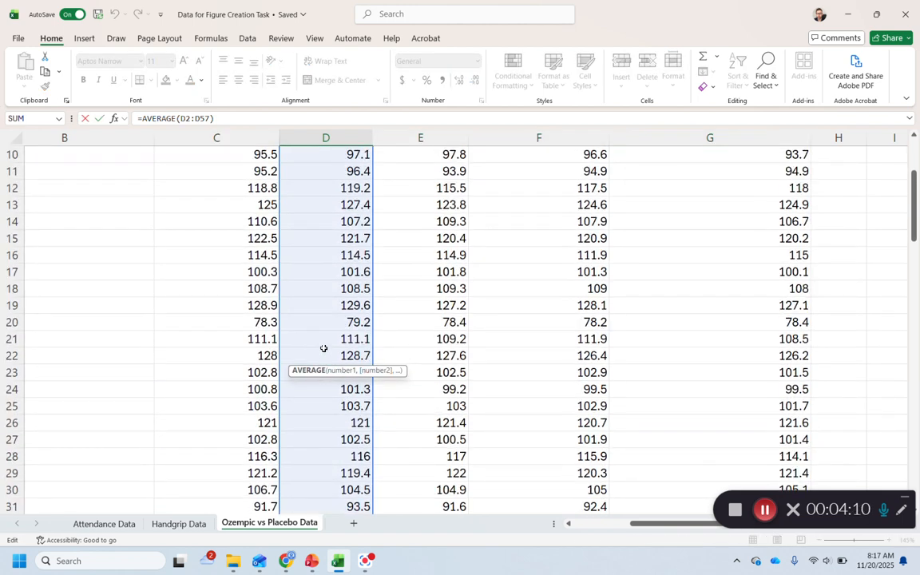
{"action": "scroll", "coordinate": [323, 349], "scroll_direction": "down", "scroll_amount": 14}
{"action": "key", "text": "Return"}
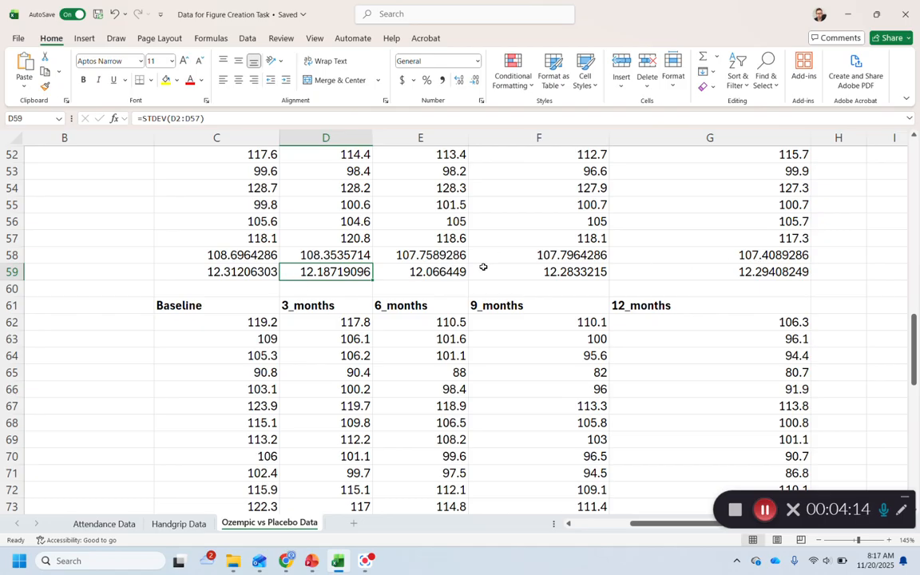
Add the bold row labels Mean and SD in B107 and B108, below the Ozempic data
{"action": "scroll", "coordinate": [203, 269], "scroll_direction": "down", "scroll_amount": 15}
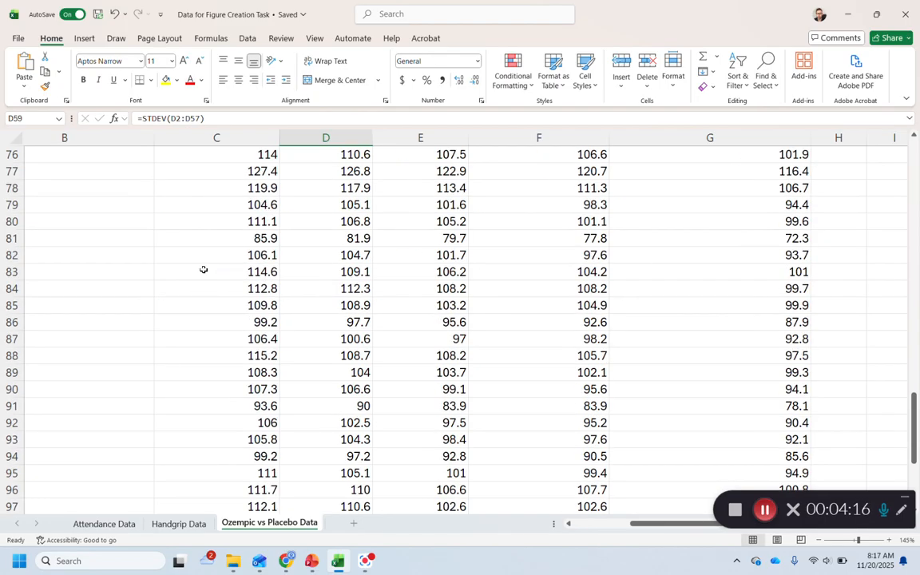
{"action": "scroll", "coordinate": [114, 308], "scroll_direction": "up", "scroll_amount": 3}
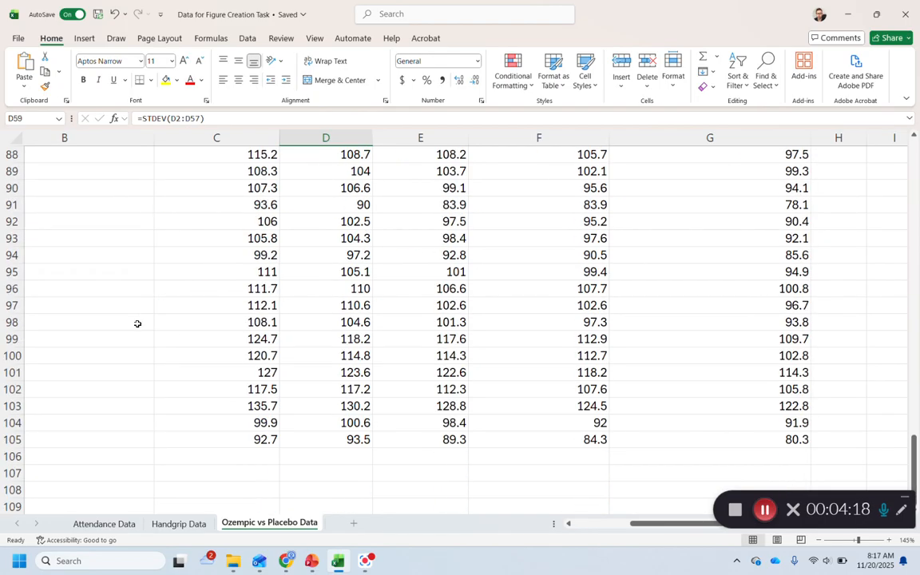
{"action": "scroll", "coordinate": [145, 320], "scroll_direction": "down", "scroll_amount": 3}
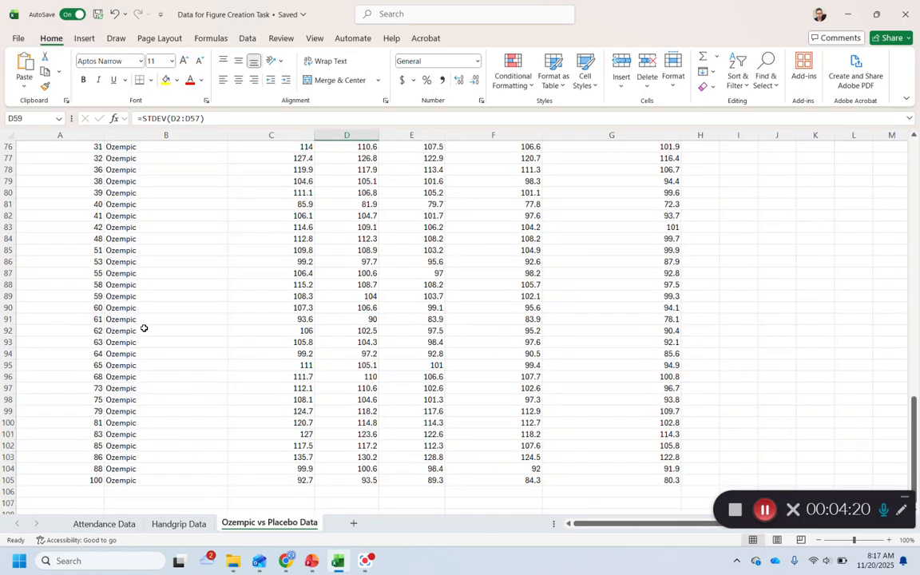
{"action": "scroll", "coordinate": [144, 312], "scroll_direction": "up", "scroll_amount": 6}
{"action": "scroll", "coordinate": [160, 230], "scroll_direction": "down", "scroll_amount": 8}
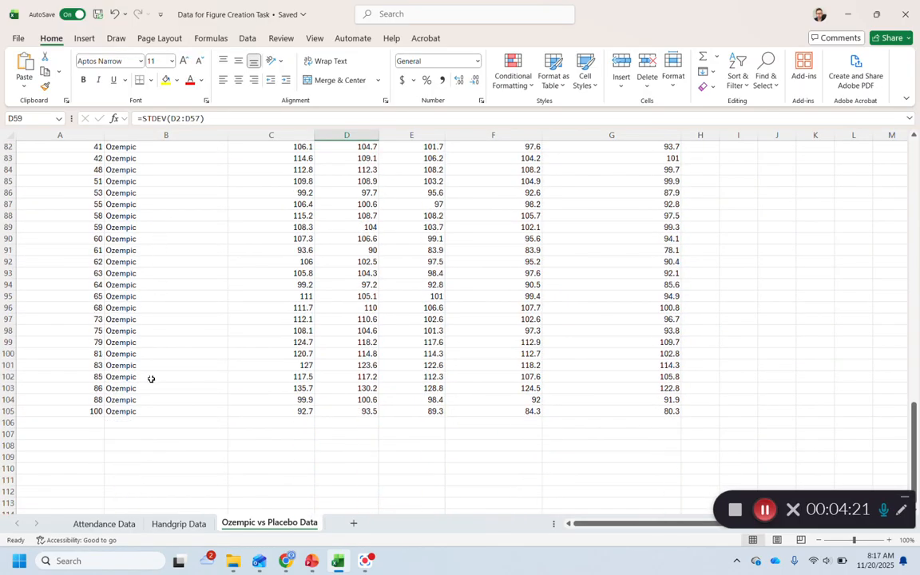
{"action": "left_click", "coordinate": [139, 433]}
{"action": "type", "text": "Mean"}
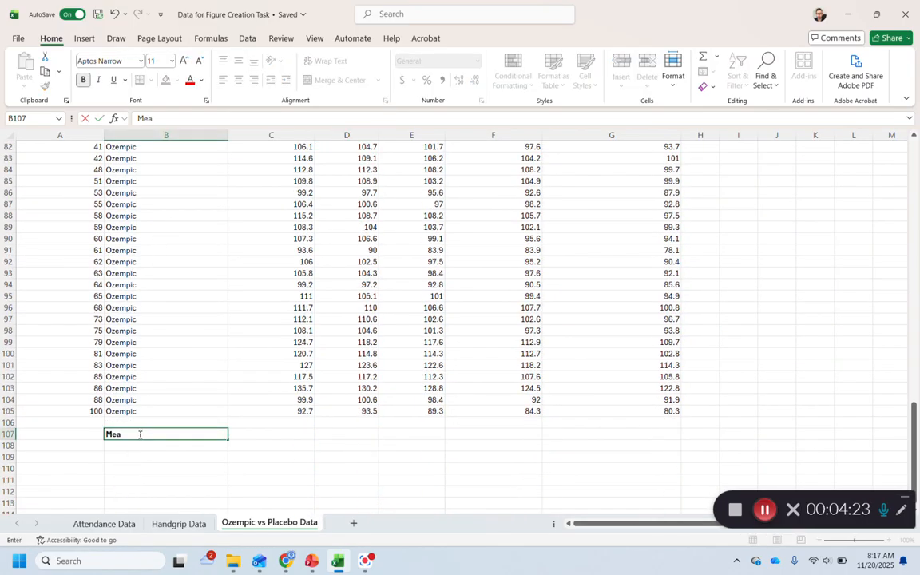
{"action": "key", "text": "Return"}
{"action": "type", "text": "SD"}
{"action": "key", "text": "Return"}
{"action": "left_click", "coordinate": [145, 446]}
{"action": "key", "text": "ctrl+b"}
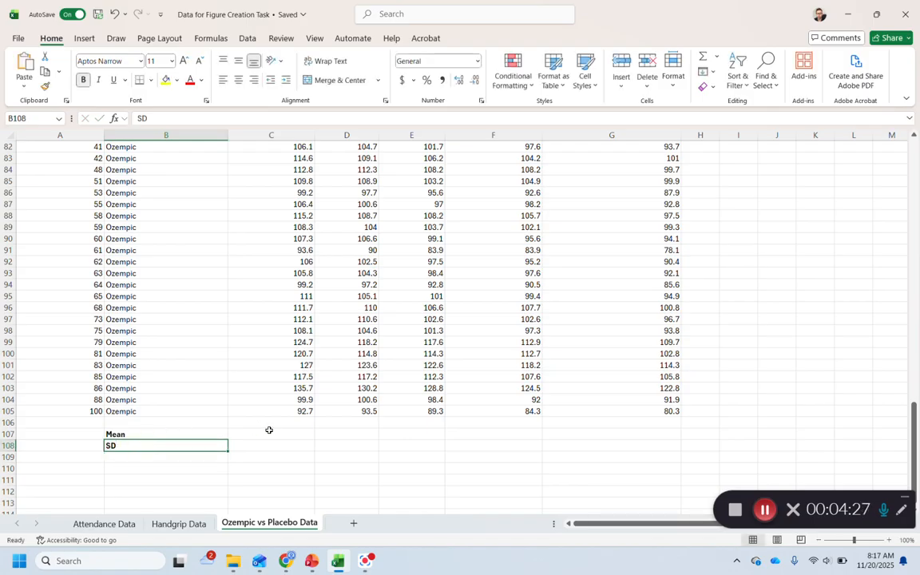
Calculate the Ozempic group's baseline mean in C107 with the AVERAGE function over C62:C105
{"action": "left_click", "coordinate": [269, 433]}
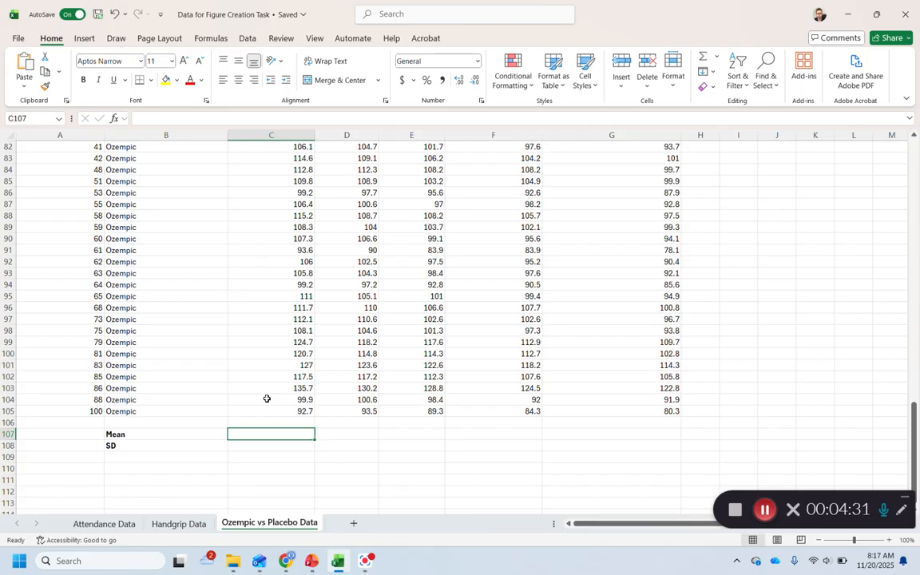
{"action": "type", "text": "=aver"}
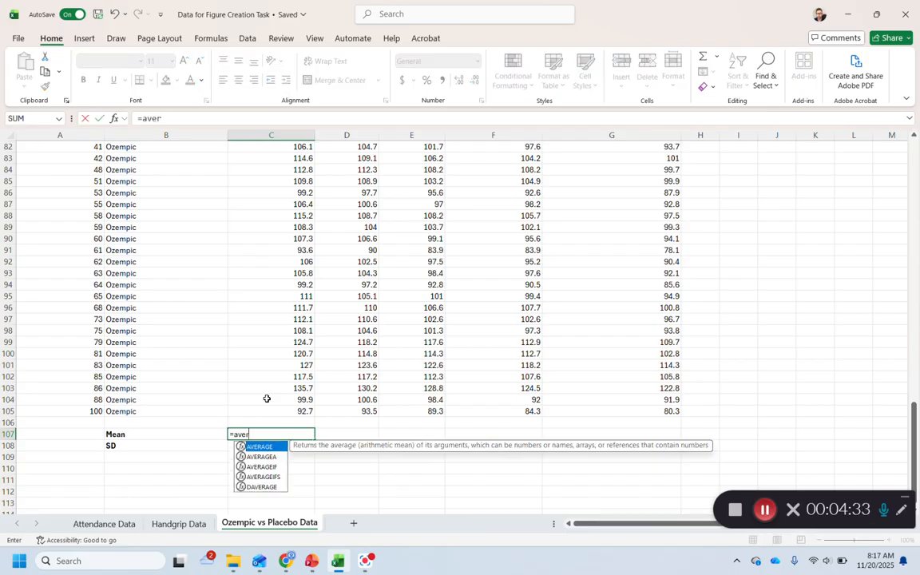
{"action": "double_click", "coordinate": [269, 449]}
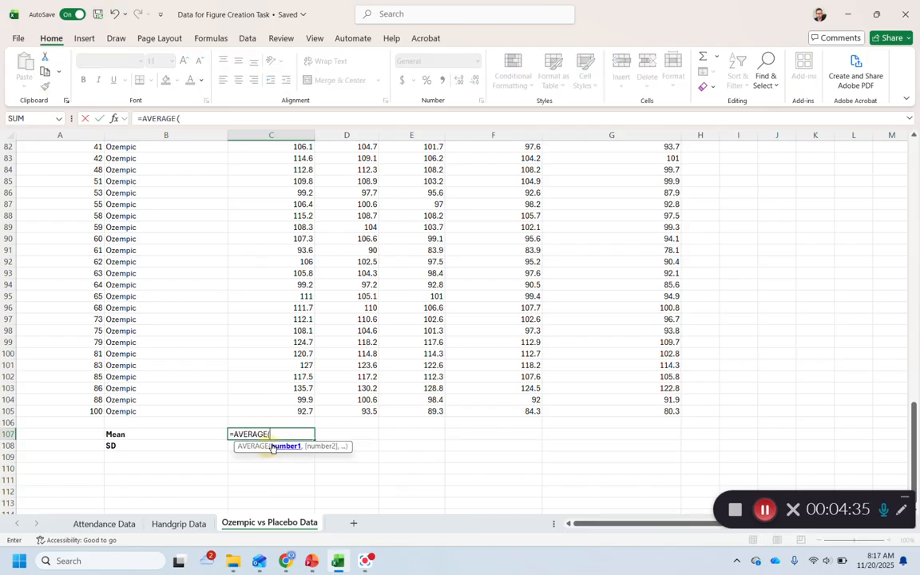
{"action": "left_click_drag", "start_coordinate": [276, 410], "coordinate": [288, 172]}
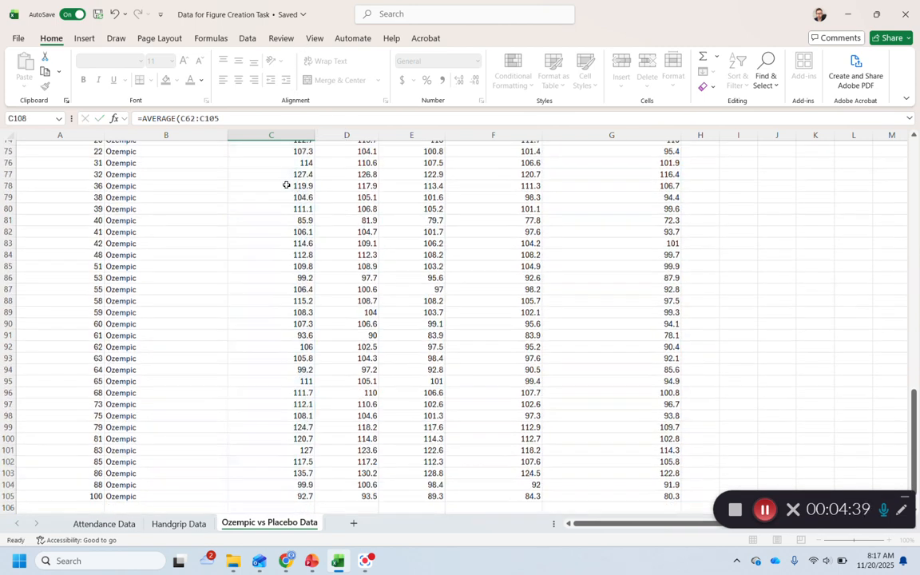
{"action": "key", "text": "Return"}
Calculate the Ozempic group's baseline standard deviation in C108 with the STDEV function over the group's baseline values
{"action": "type", "text": "=std"}
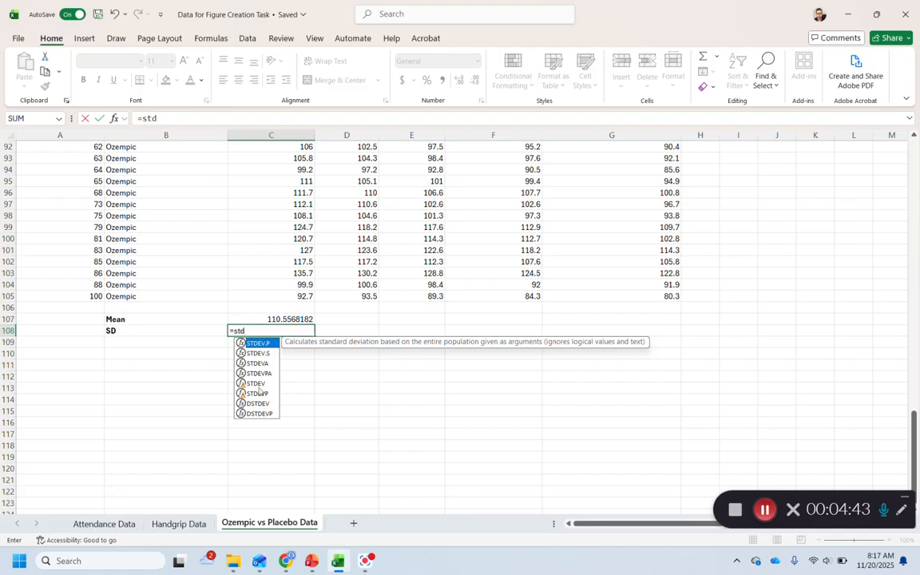
{"action": "key", "text": "Tab"}
{"action": "scroll", "coordinate": [280, 363], "scroll_direction": "up", "scroll_amount": 2}
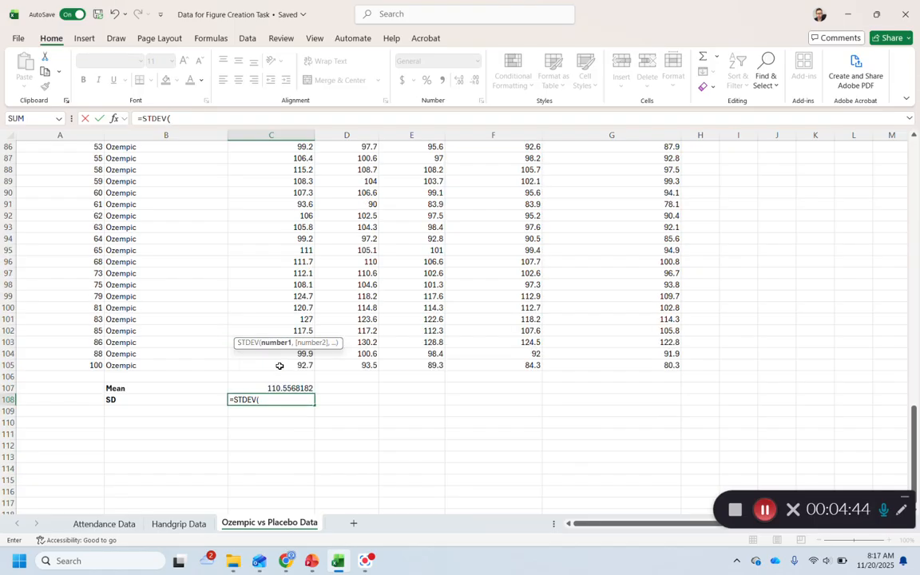
{"action": "left_click_drag", "start_coordinate": [279, 361], "coordinate": [269, 170]}
{"action": "key", "text": "Return"}
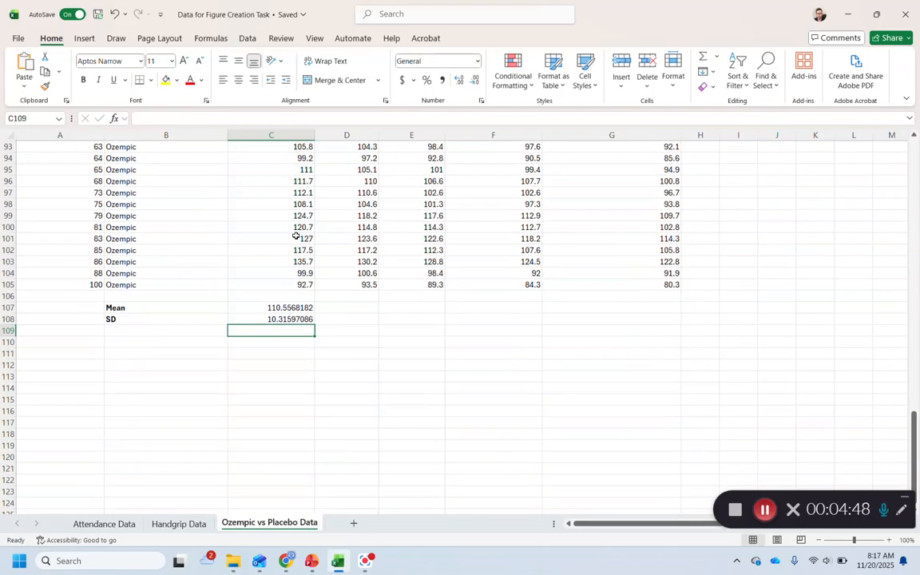
Fill the Ozempic mean and SD formulas from C107:C108 across the remaining time points through column G
{"action": "left_click_drag", "start_coordinate": [287, 308], "coordinate": [648, 317]}
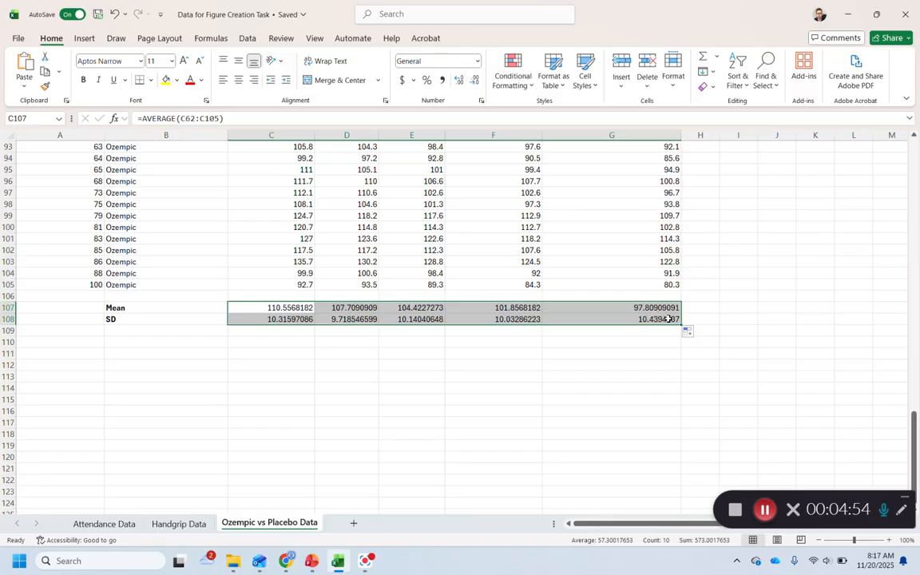
{"action": "left_click", "coordinate": [311, 356]}
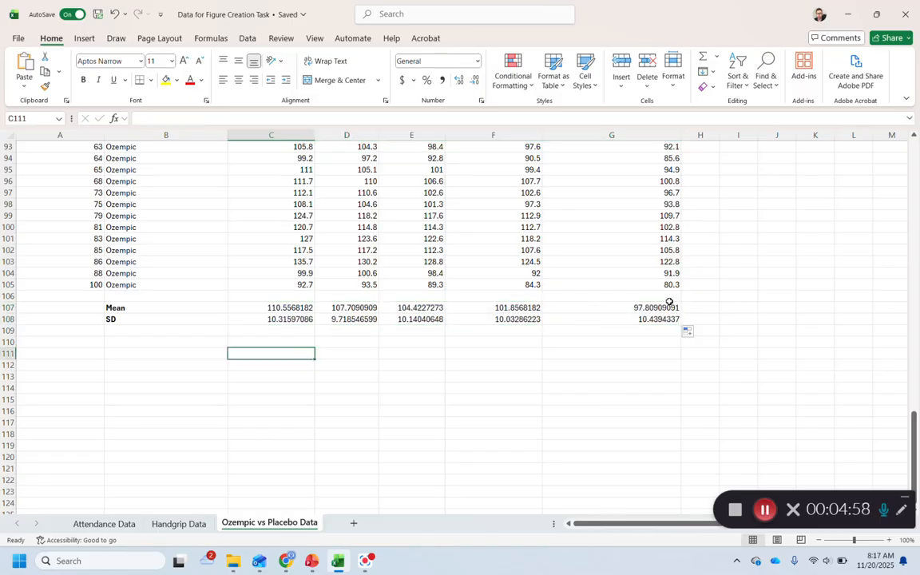
Insert a blank 2-D line chart with markers near the start of the sheet and enlarge it to span columns C to G
{"action": "scroll", "coordinate": [614, 332], "scroll_direction": "up", "scroll_amount": 18}
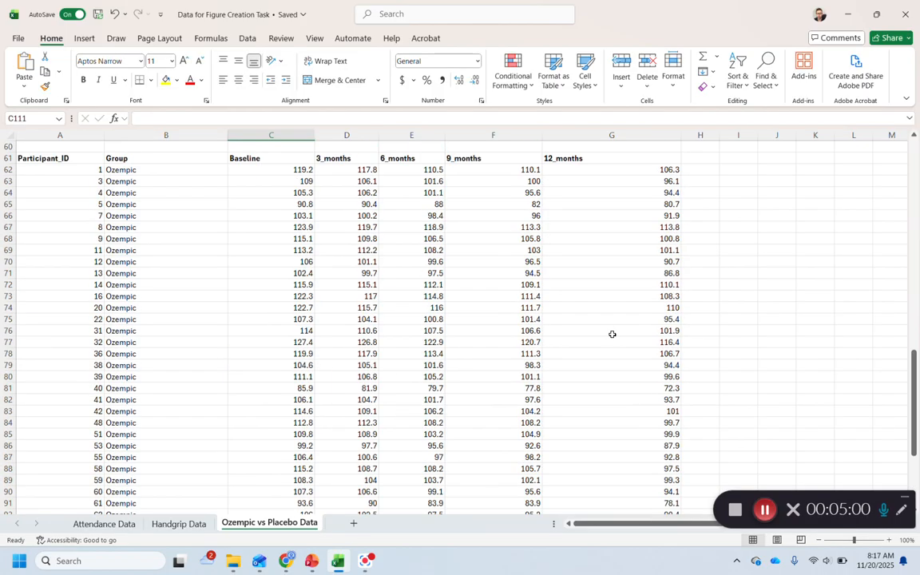
{"action": "scroll", "coordinate": [611, 346], "scroll_direction": "up", "scroll_amount": 13}
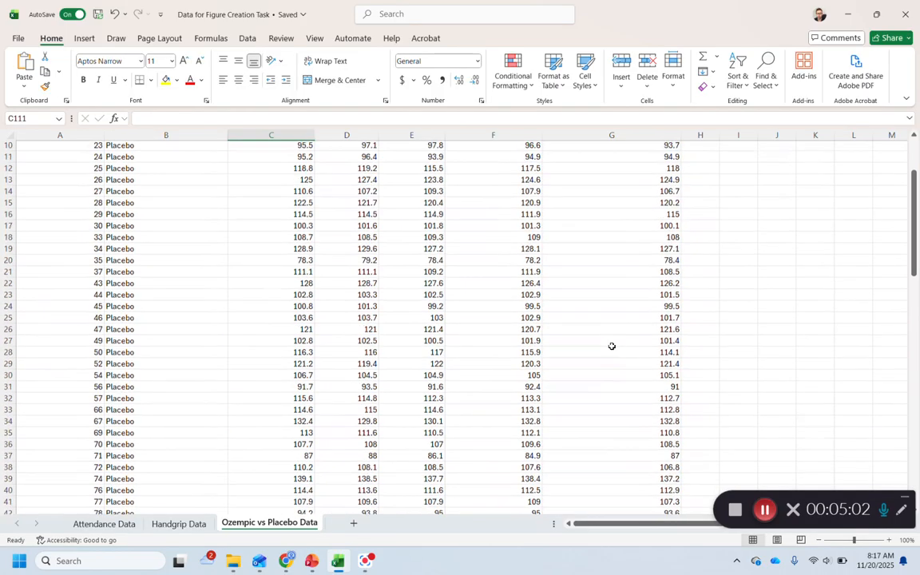
{"action": "left_click_drag", "start_coordinate": [610, 522], "coordinate": [610, 523]}
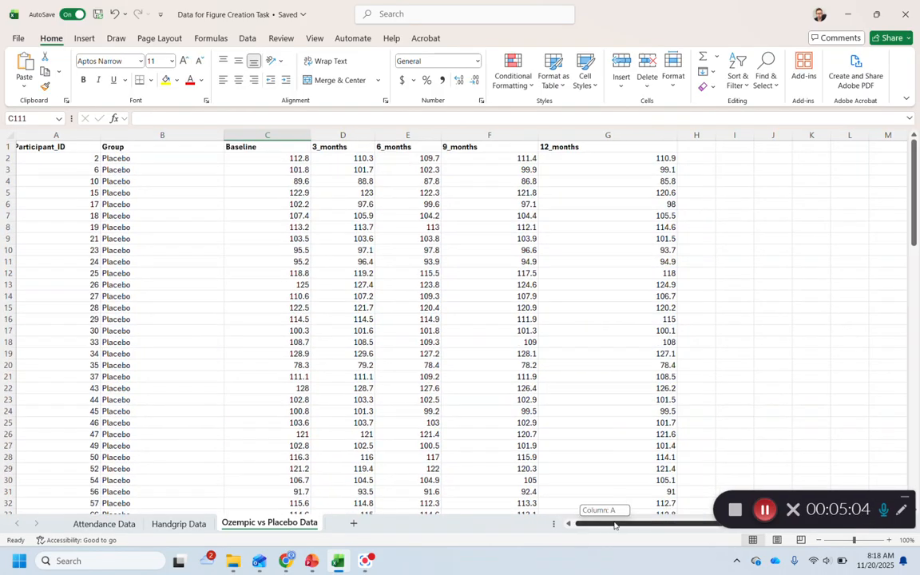
{"action": "left_click", "coordinate": [771, 180]}
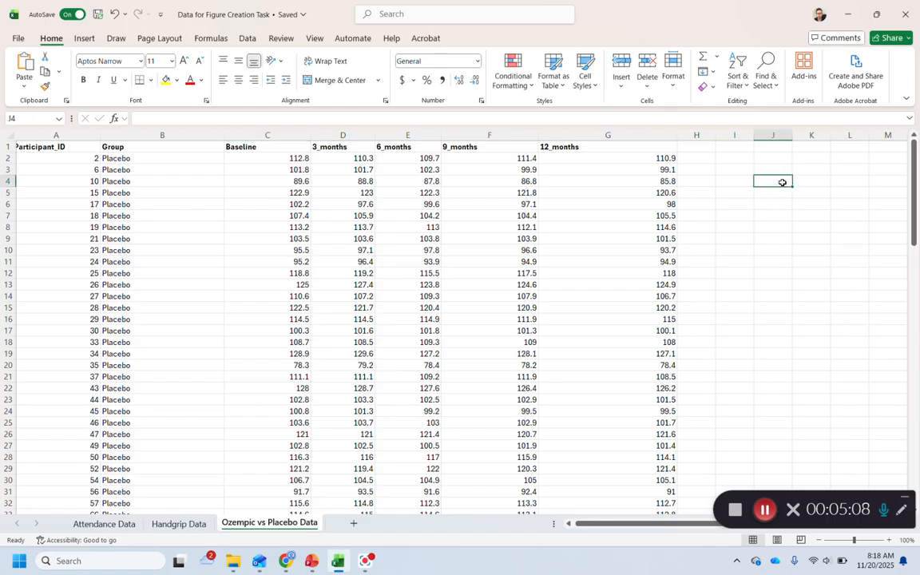
{"action": "left_click", "coordinate": [84, 39]}
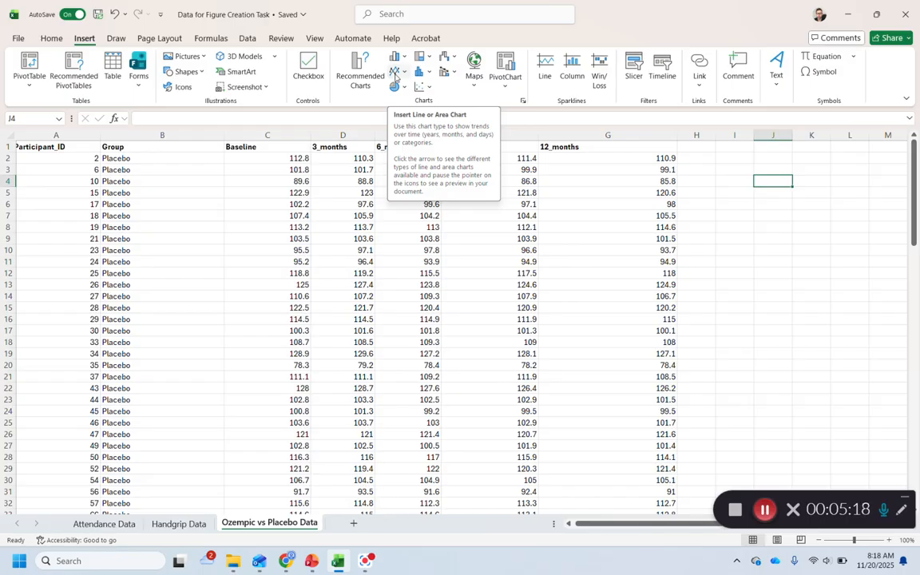
{"action": "left_click", "coordinate": [404, 73]}
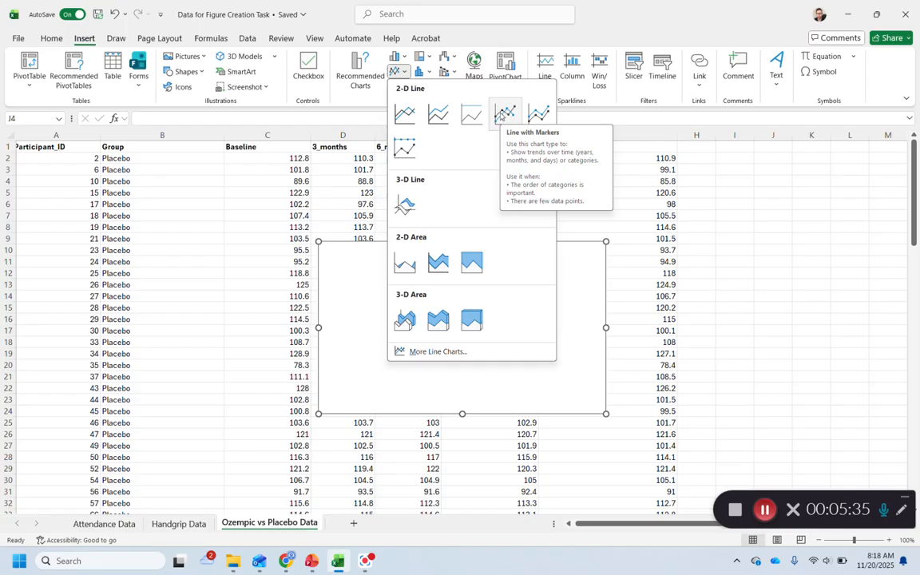
{"action": "left_click", "coordinate": [503, 114]}
{"action": "left_click_drag", "start_coordinate": [417, 276], "coordinate": [349, 232]}
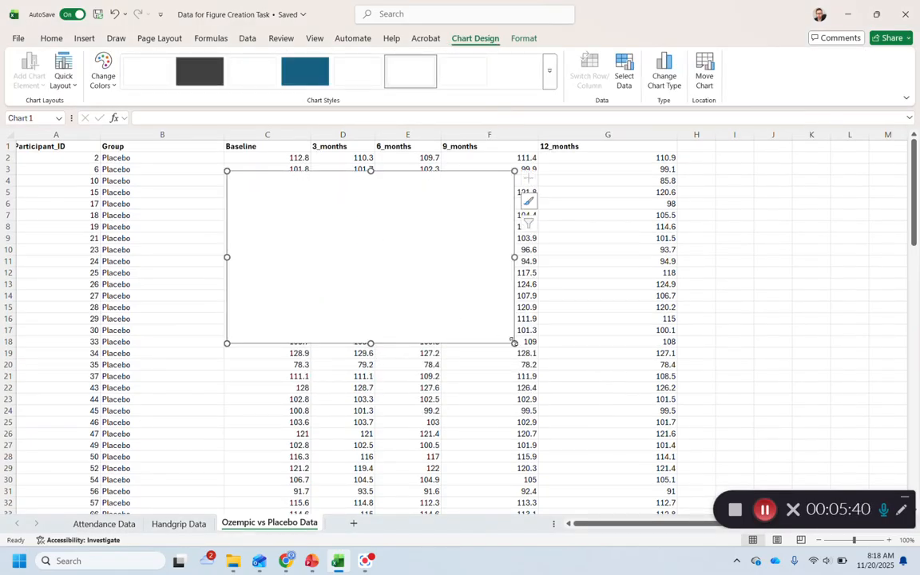
{"action": "left_click_drag", "start_coordinate": [513, 343], "coordinate": [671, 457]}
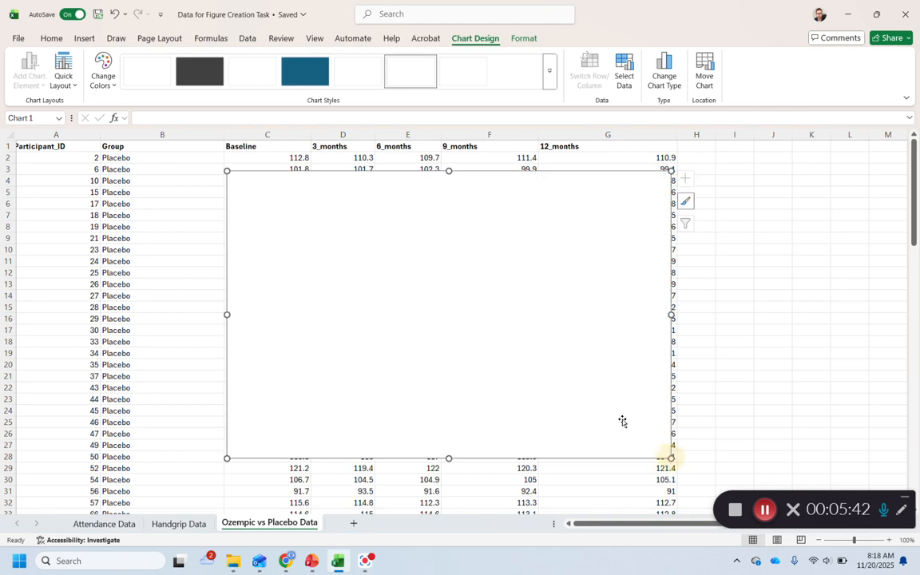
Begin a new data series in the blank chart's data source and name it Placebo
{"action": "right_click", "coordinate": [406, 246]}
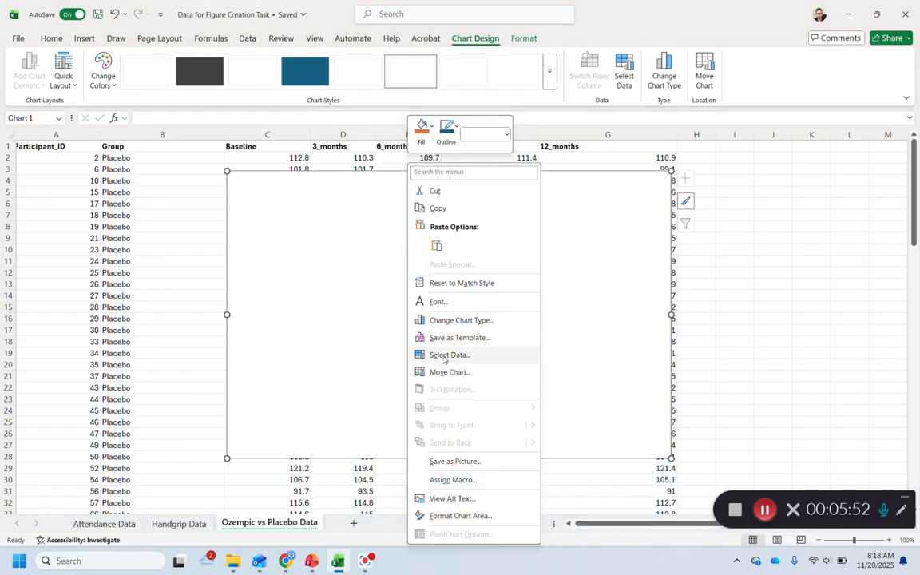
{"action": "left_click", "coordinate": [449, 356]}
{"action": "scroll", "coordinate": [383, 343], "scroll_direction": "down", "scroll_amount": 1}
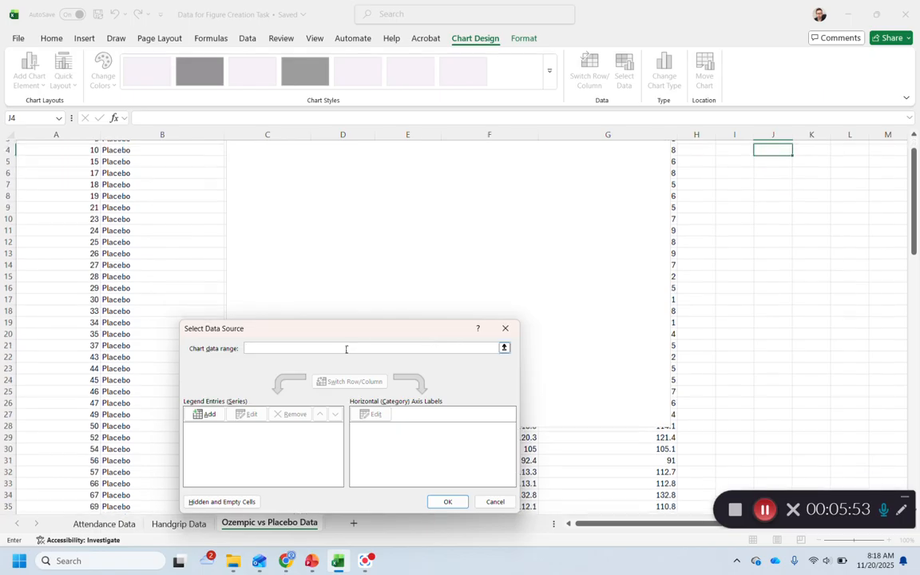
{"action": "scroll", "coordinate": [191, 419], "scroll_direction": "up", "scroll_amount": 1}
{"action": "left_click_drag", "start_coordinate": [249, 329], "coordinate": [312, 229]}
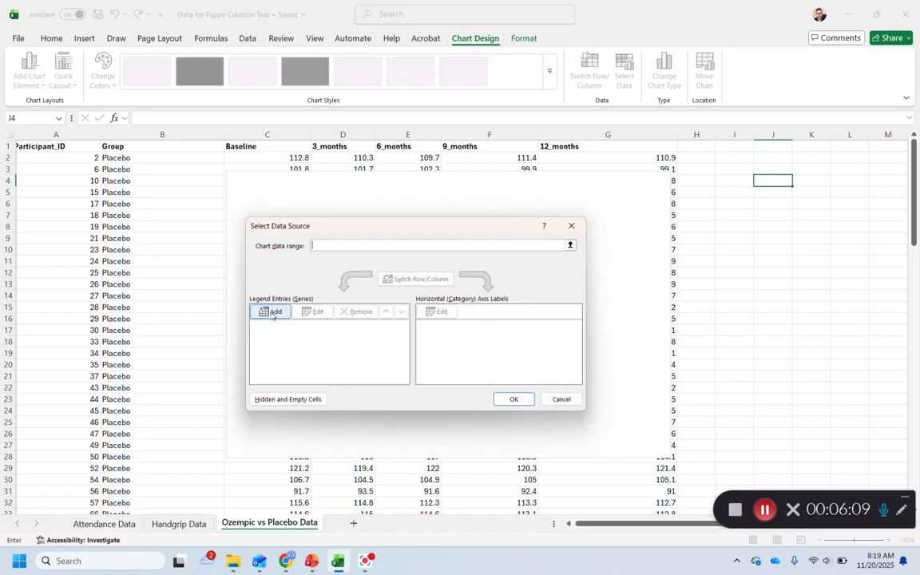
{"action": "left_click", "coordinate": [274, 312]}
{"action": "scroll", "coordinate": [271, 315], "scroll_direction": "down", "scroll_amount": 4}
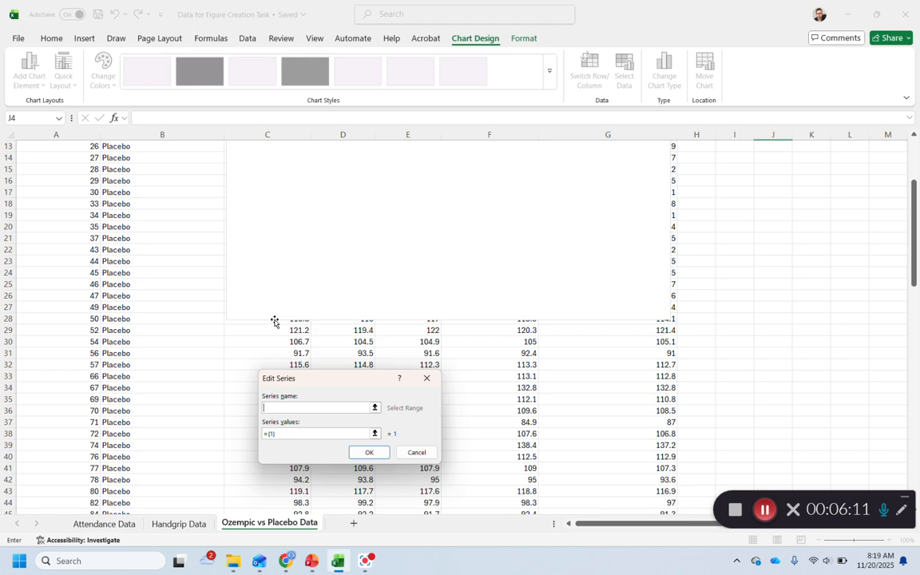
{"action": "scroll", "coordinate": [274, 321], "scroll_direction": "down", "scroll_amount": 7}
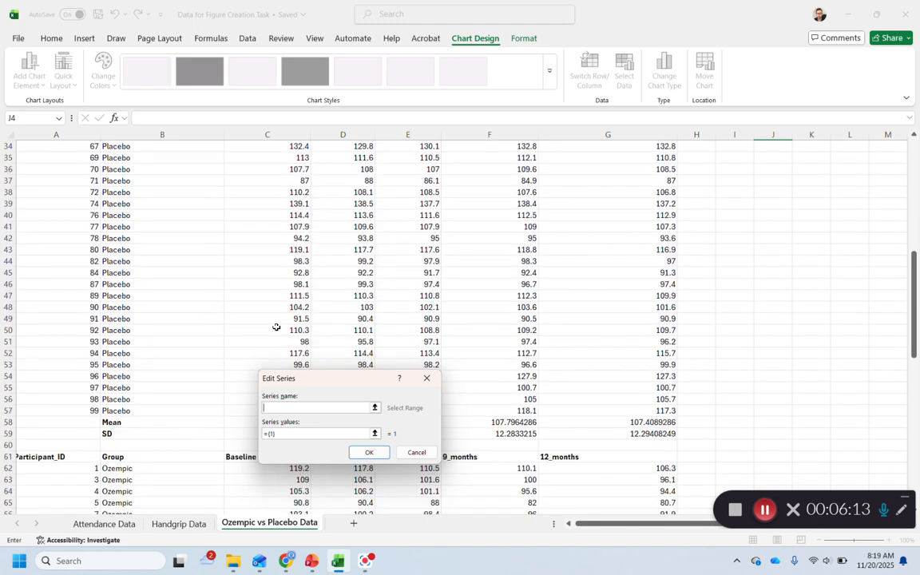
{"action": "left_click_drag", "start_coordinate": [301, 384], "coordinate": [278, 309]}
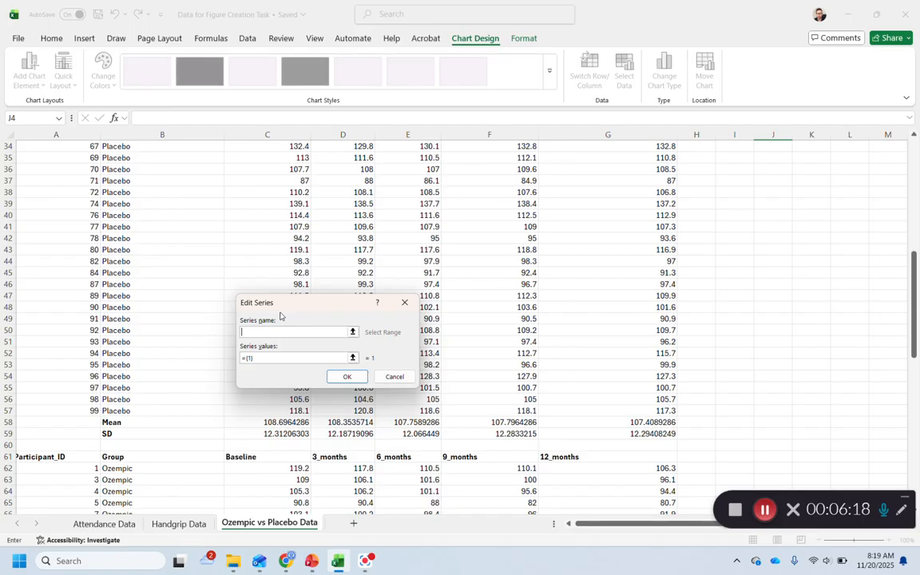
{"action": "type", "text": "Placebo"}
{"action": "key", "text": "Tab"}
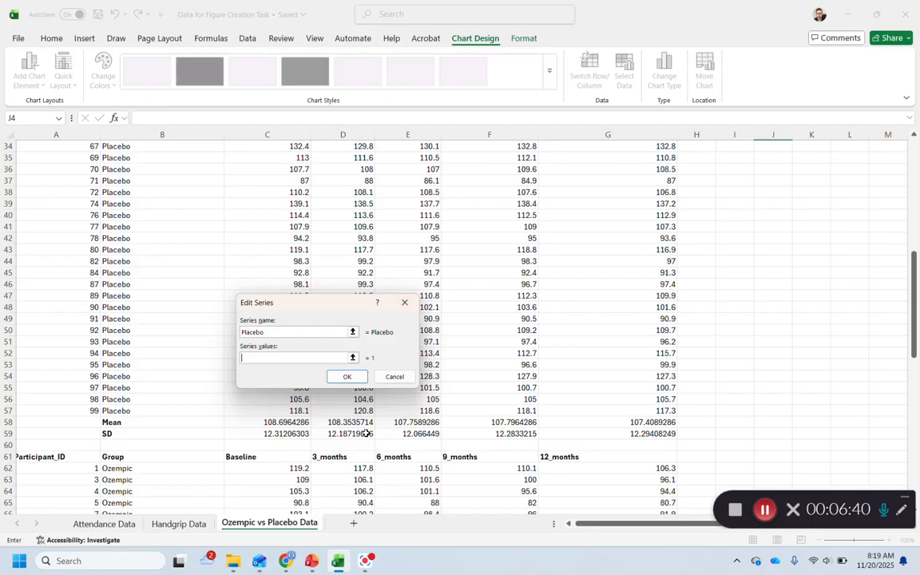
Set the Placebo series values to the group's mean row, C58:G58, and accept the series
{"action": "left_click", "coordinate": [264, 422]}
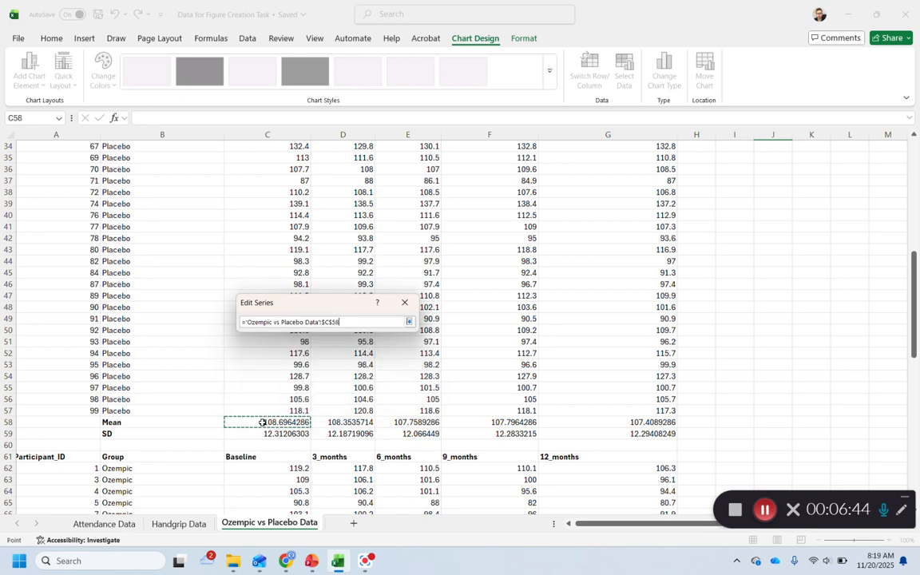
{"action": "left_click_drag", "start_coordinate": [272, 422], "coordinate": [625, 423]}
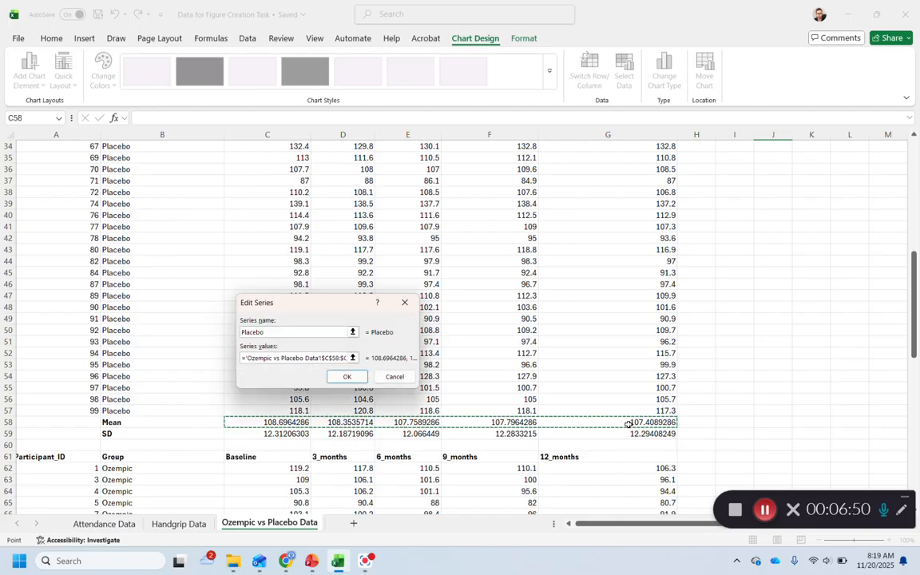
{"action": "left_click", "coordinate": [333, 380]}
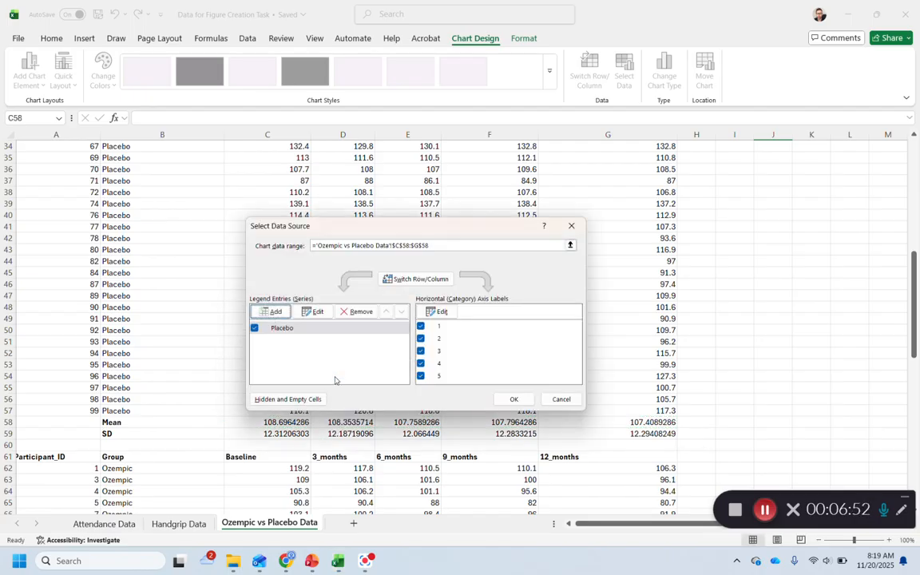
Add a second chart series named Ozempic with the group's mean row, C107:G107, as its values
{"action": "left_click", "coordinate": [276, 312]}
{"action": "type", "text": "Ozempic"}
{"action": "scroll", "coordinate": [158, 343], "scroll_direction": "down", "scroll_amount": 7}
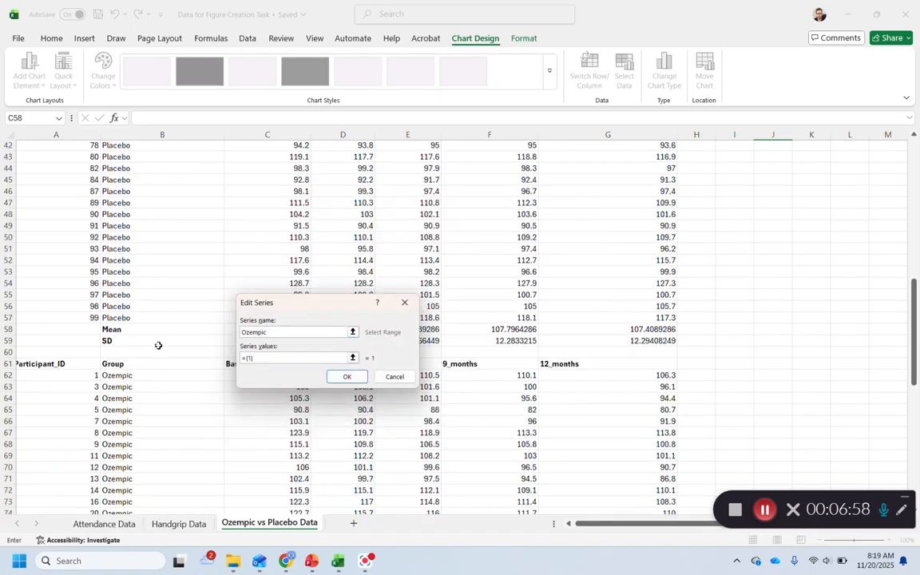
{"action": "scroll", "coordinate": [158, 343], "scroll_direction": "down", "scroll_amount": 9}
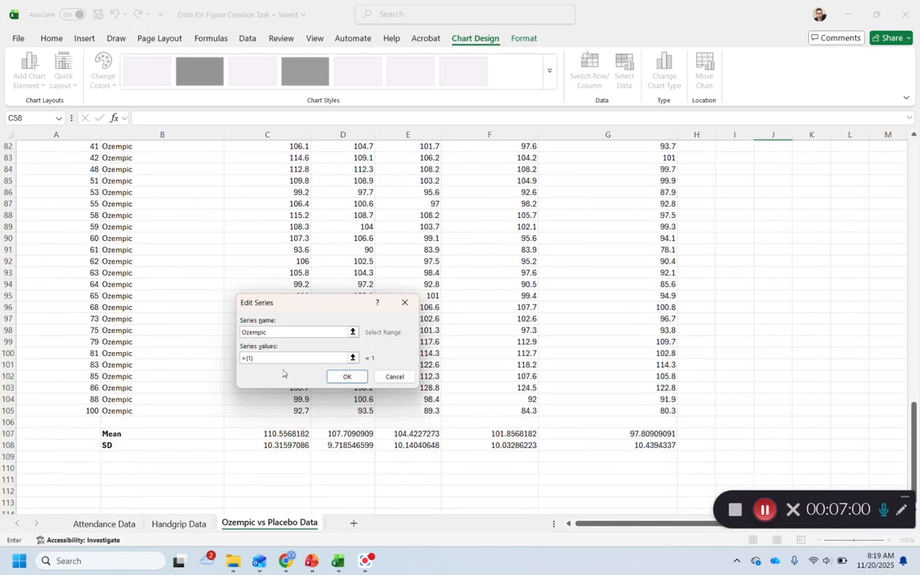
{"action": "left_click_drag", "start_coordinate": [242, 359], "coordinate": [285, 341]}
{"action": "key", "text": "BackSpace"}
{"action": "left_click_drag", "start_coordinate": [266, 433], "coordinate": [574, 442]}
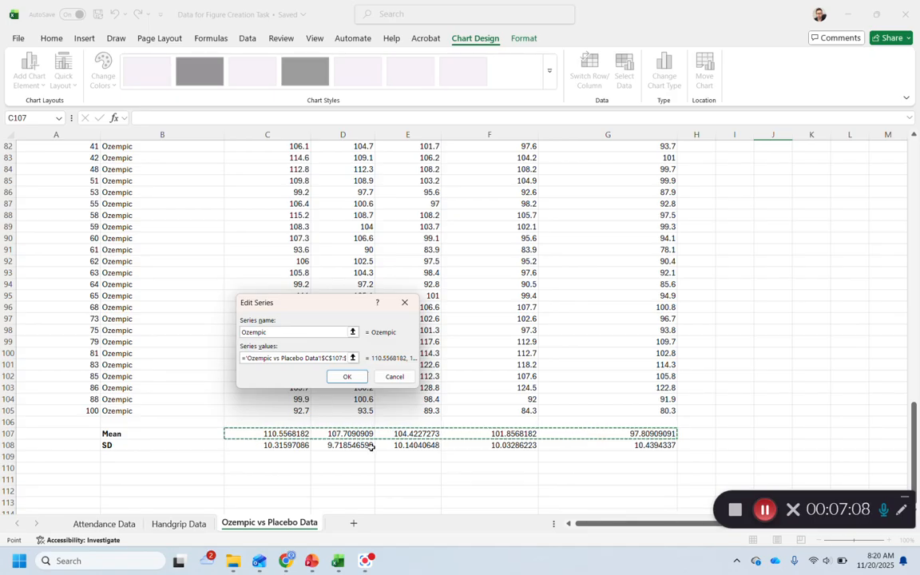
{"action": "left_click", "coordinate": [347, 376]}
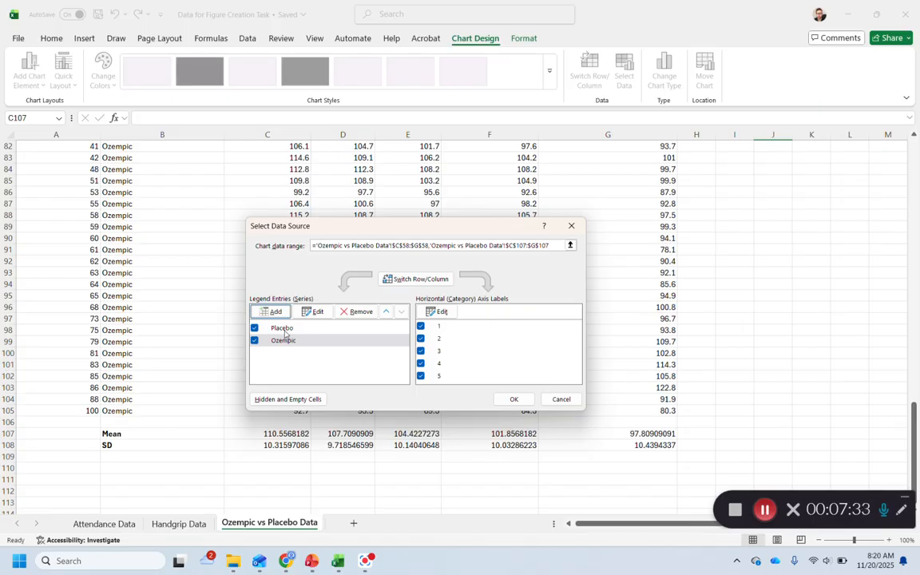
Set the chart's horizontal axis labels to the time-point headers in C61:G61
{"action": "left_click", "coordinate": [438, 312]}
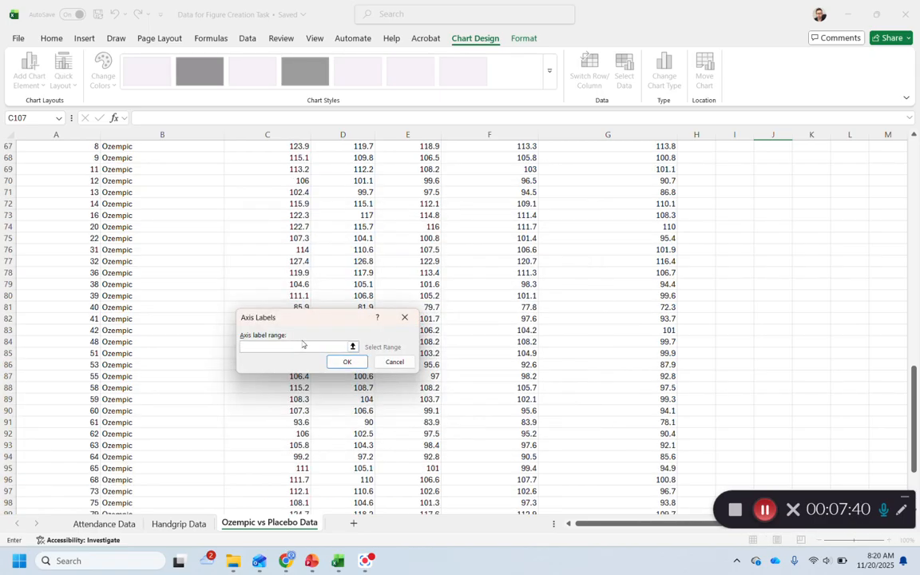
{"action": "scroll", "coordinate": [303, 343], "scroll_direction": "up", "scroll_amount": 6}
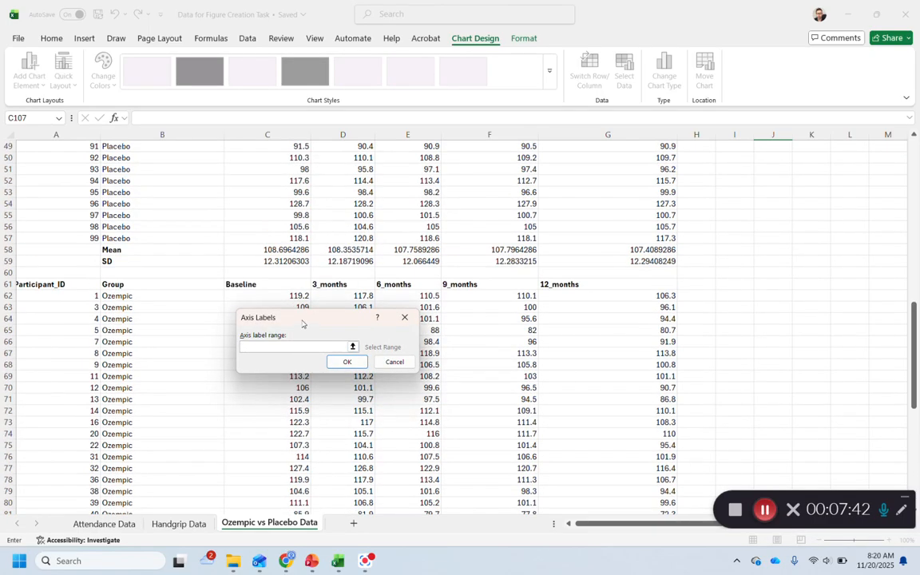
{"action": "left_click_drag", "start_coordinate": [234, 284], "coordinate": [589, 288]}
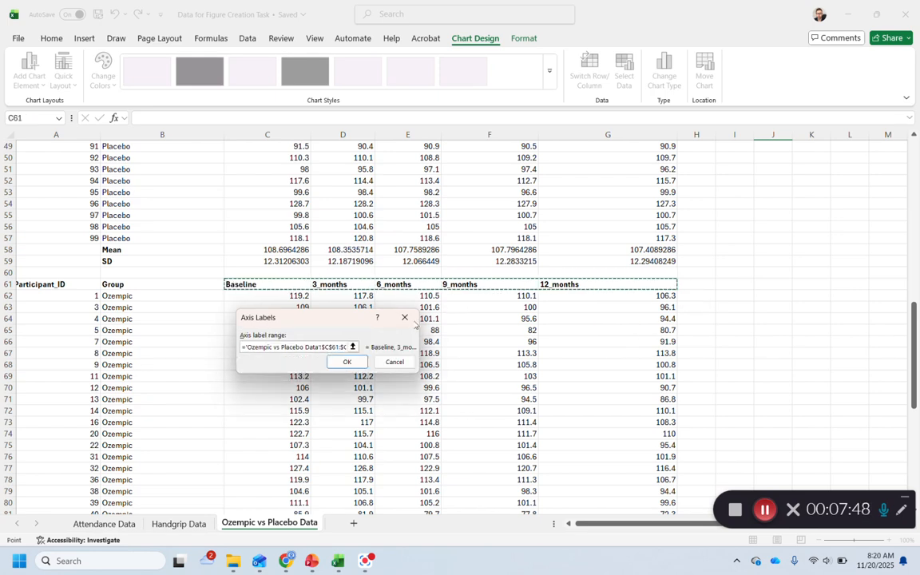
{"action": "left_click", "coordinate": [345, 362]}
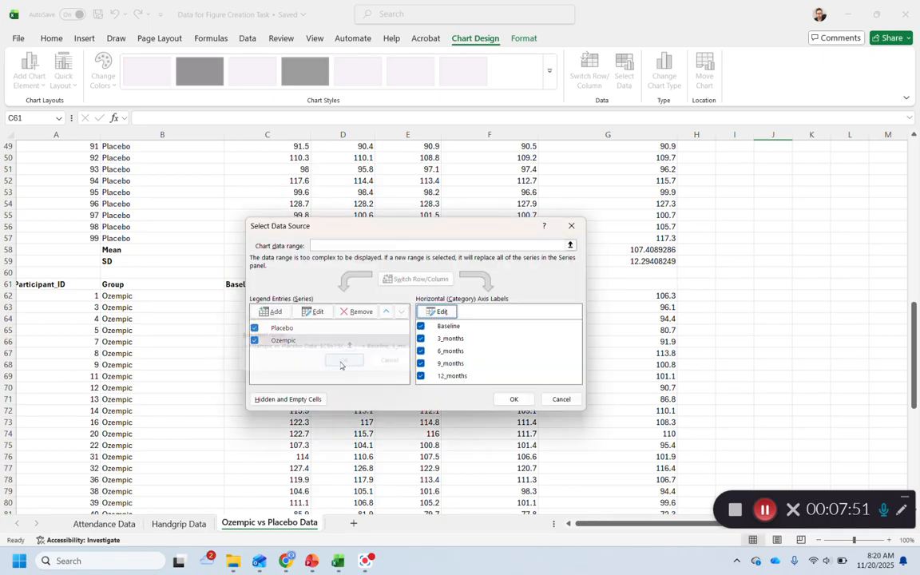
Try to shorten the first axis label to BL while taking the remaining labels from D61:G61
{"action": "left_click", "coordinate": [455, 326]}
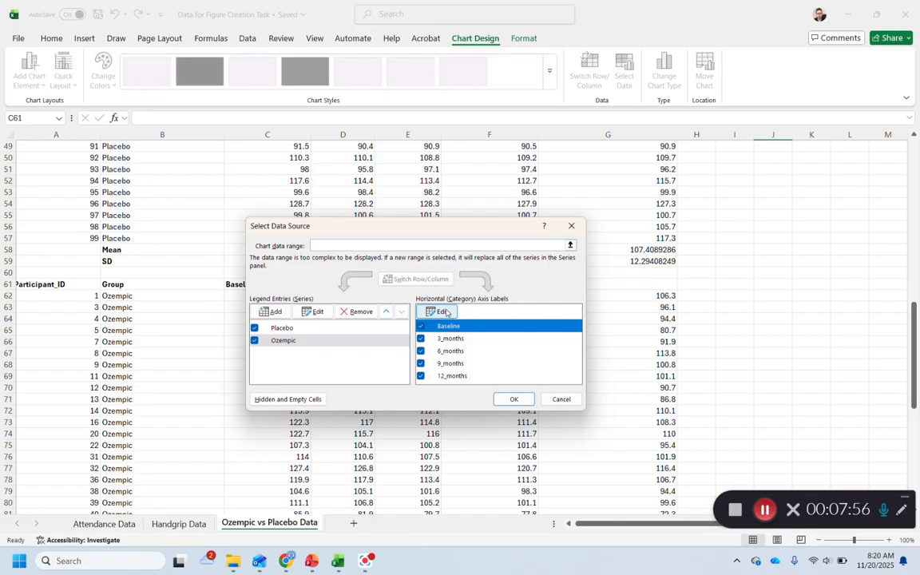
{"action": "left_click", "coordinate": [445, 312]}
{"action": "key", "text": "BackSpace"}
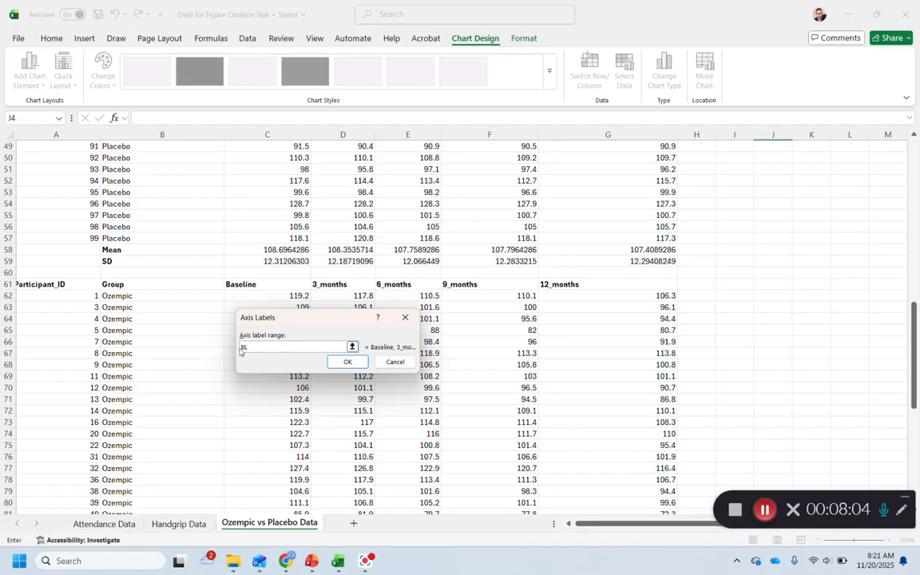
{"action": "type", "text": "L"}
{"action": "left_click_drag", "start_coordinate": [329, 284], "coordinate": [663, 286]}
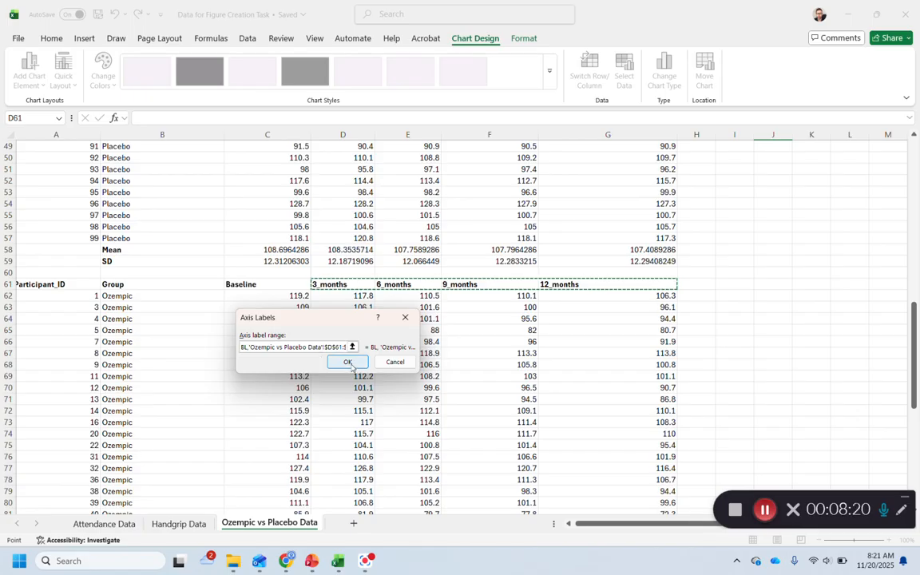
{"action": "left_click", "coordinate": [348, 363]}
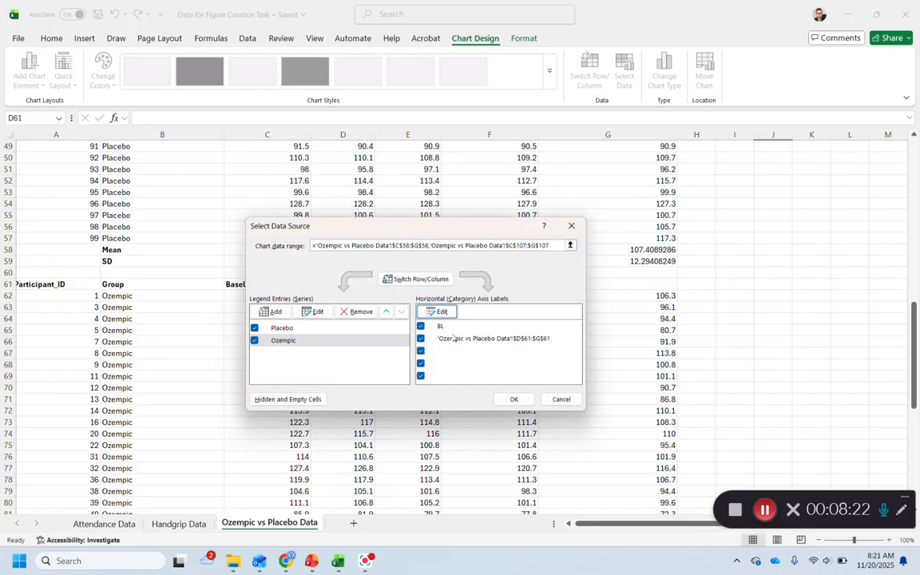
Restore the header cells C61:G61 as the horizontal axis labels and apply the chart's data source settings
{"action": "left_click", "coordinate": [439, 312]}
{"action": "key", "text": "BackSpace"}
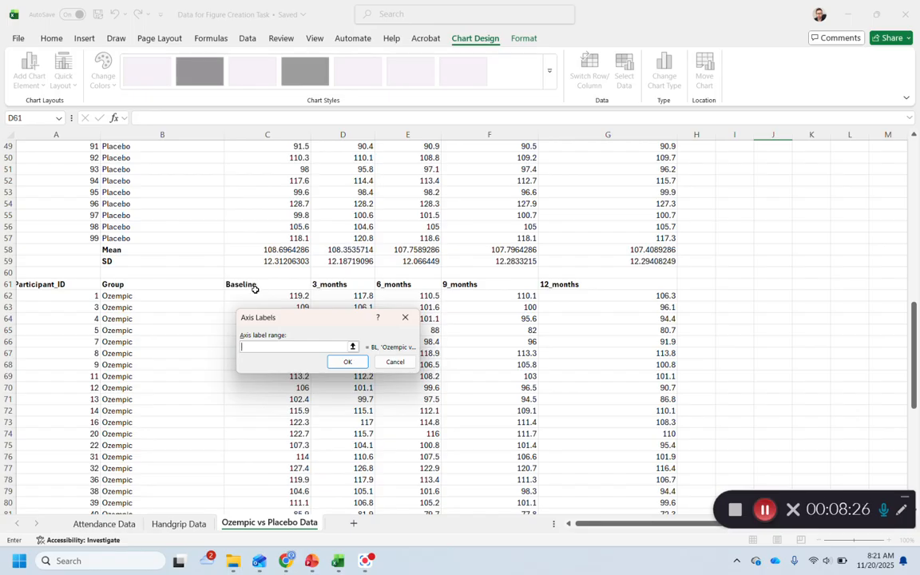
{"action": "left_click_drag", "start_coordinate": [252, 285], "coordinate": [540, 296]}
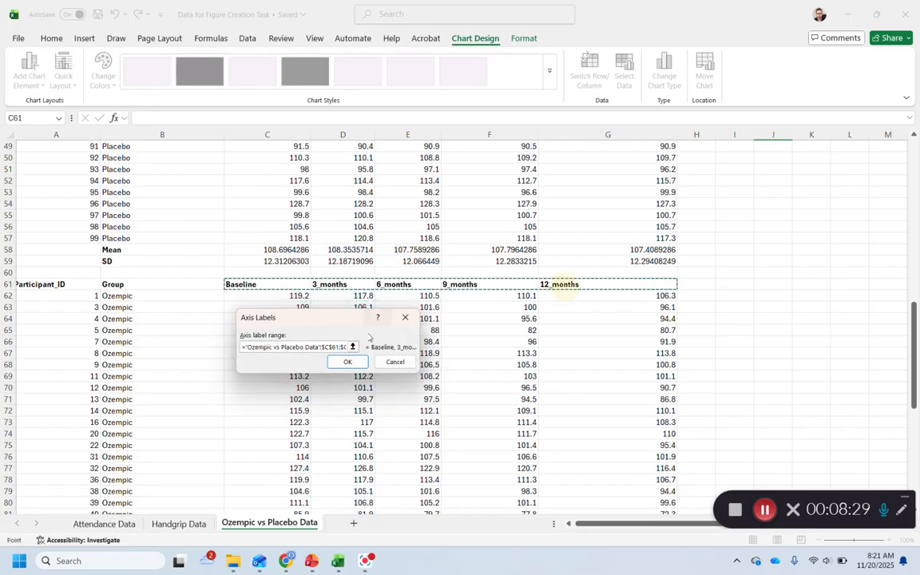
{"action": "left_click", "coordinate": [348, 362]}
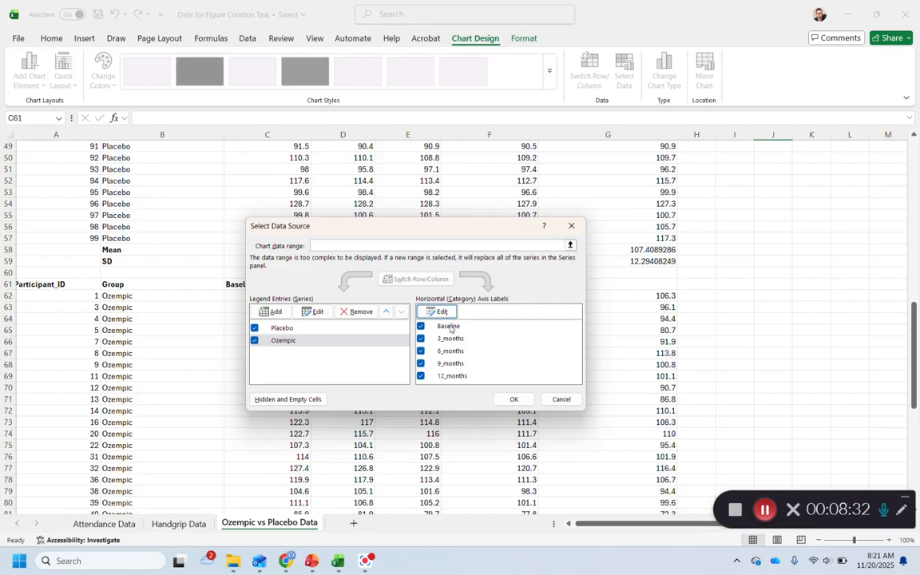
{"action": "left_click_drag", "start_coordinate": [376, 222], "coordinate": [374, 314]}
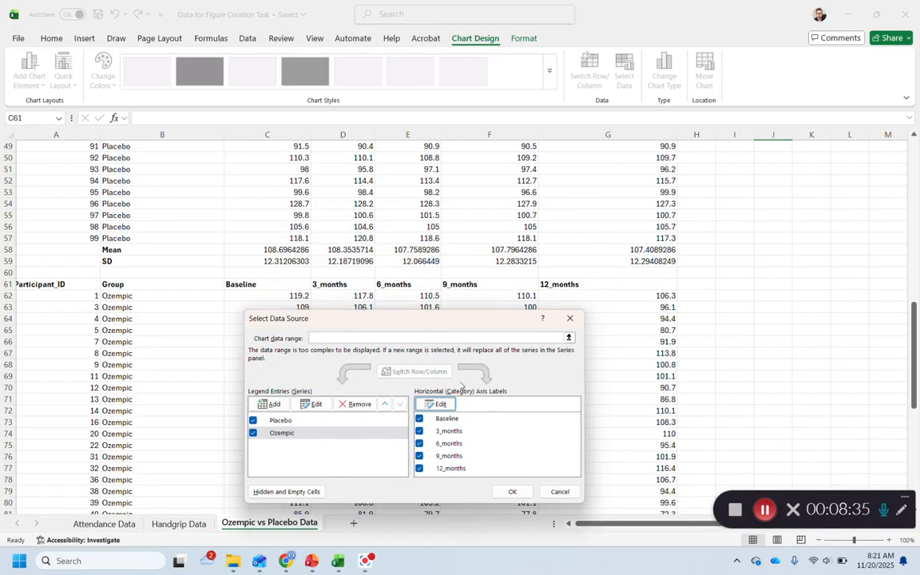
{"action": "left_click", "coordinate": [512, 491]}
{"action": "scroll", "coordinate": [682, 423], "scroll_direction": "up", "scroll_amount": 7}
{"action": "scroll", "coordinate": [681, 423], "scroll_direction": "up", "scroll_amount": 9}
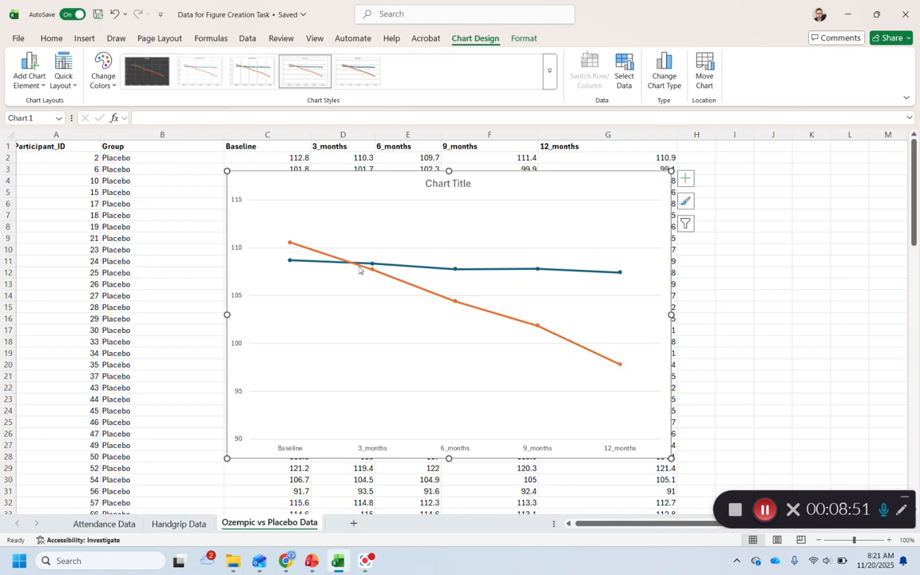
{"action": "scroll", "coordinate": [360, 282], "scroll_direction": "down", "scroll_amount": 11}
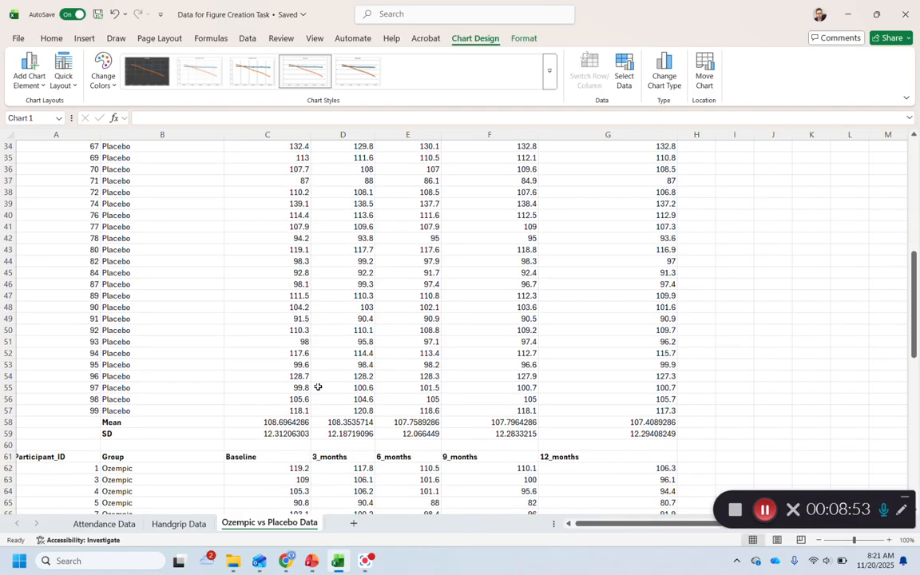
{"action": "scroll", "coordinate": [297, 423], "scroll_direction": "up", "scroll_amount": 10}
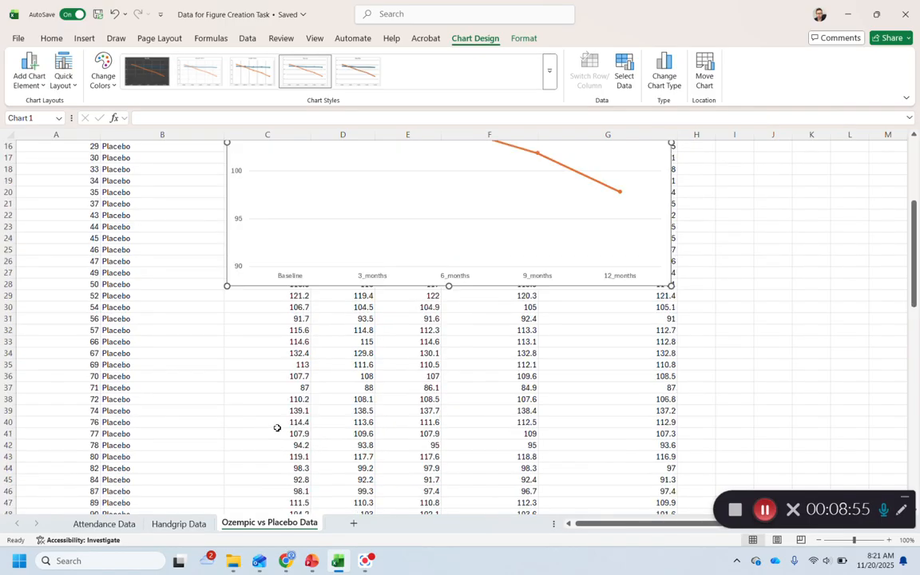
{"action": "scroll", "coordinate": [275, 293], "scroll_direction": "up", "scroll_amount": 1}
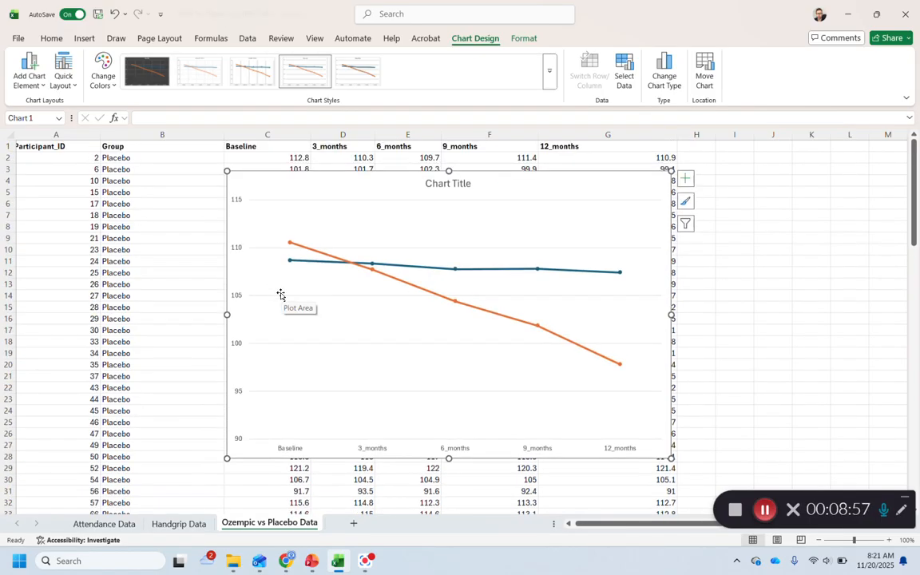